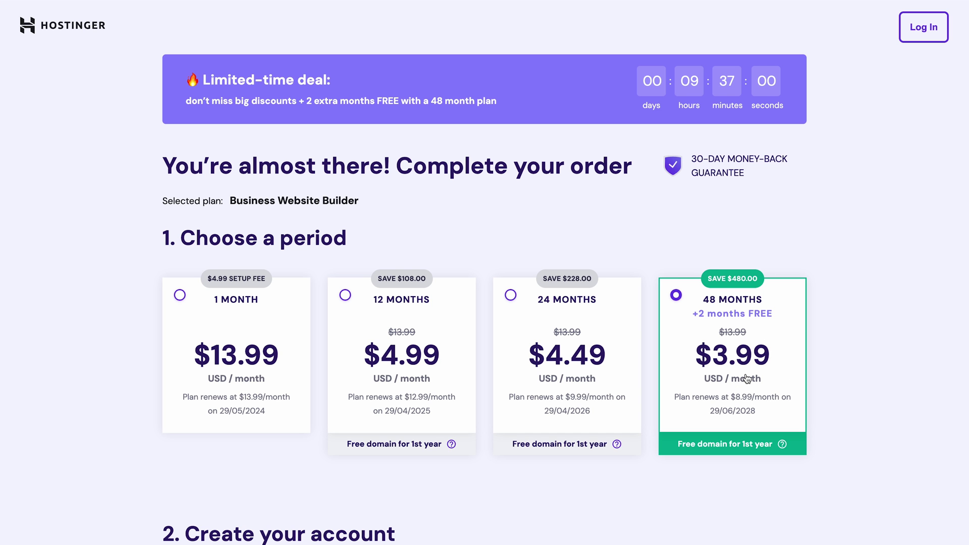
Step: Apply coupon WB10 to drop the total to $208.57, then pick Hostinger Website Builder
scroll(747, 379, "down", 7)
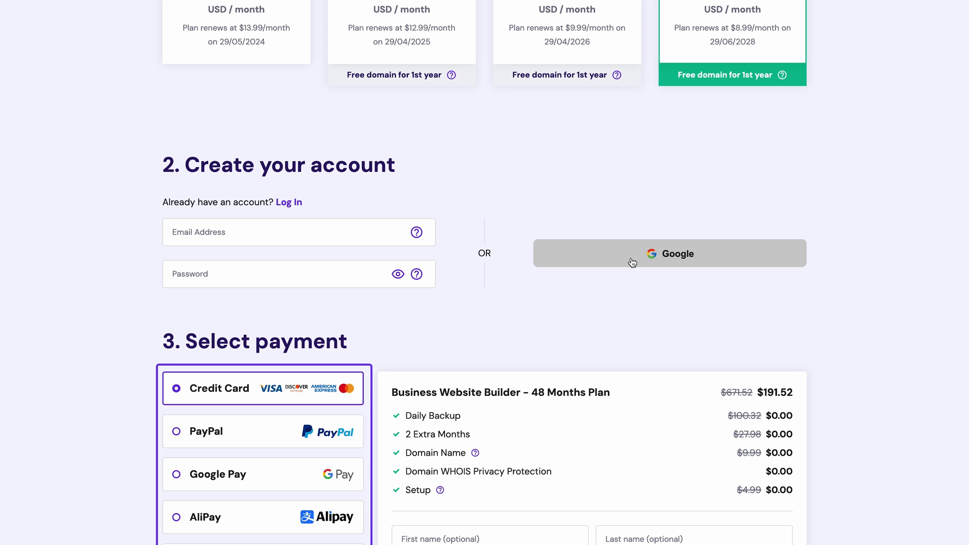
scroll(632, 262, "down", 8)
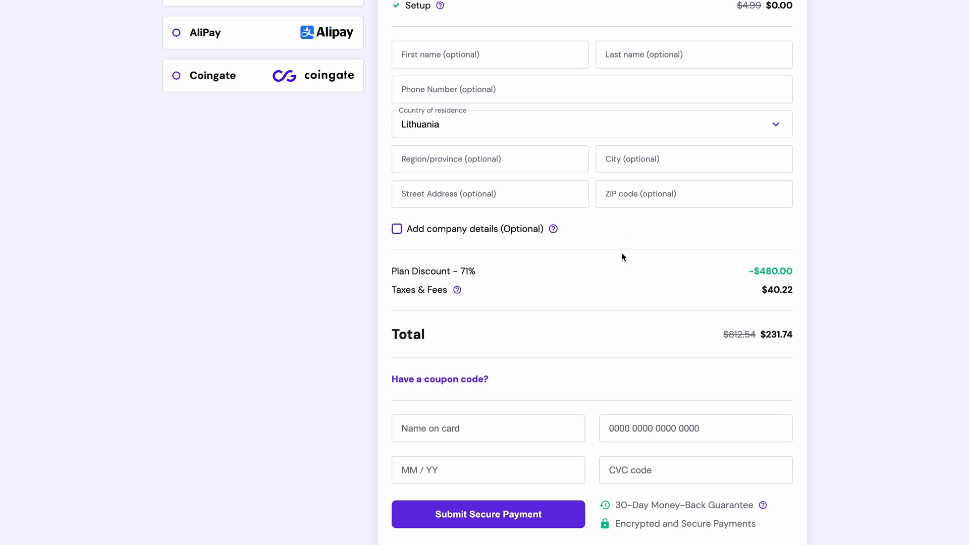
left_click(475, 382)
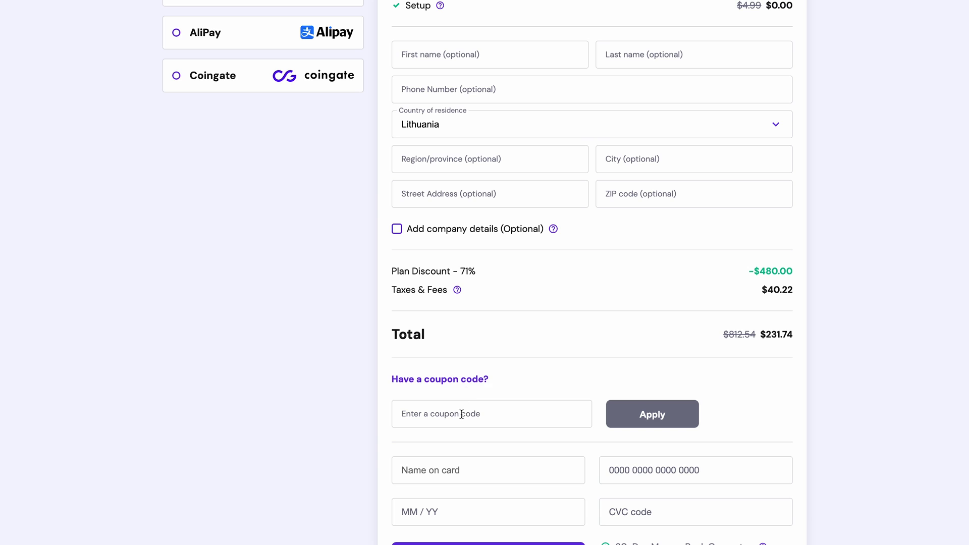
left_click(463, 413)
type("WB10")
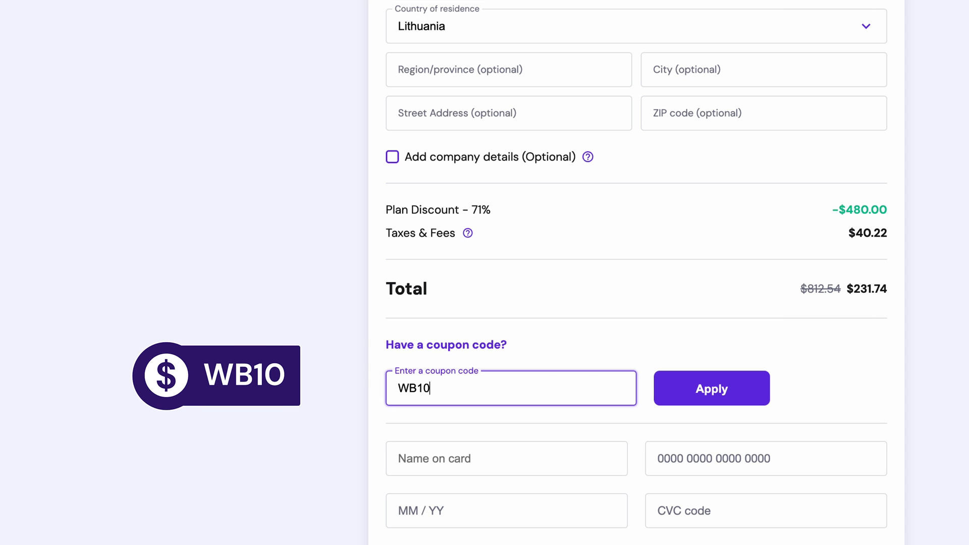
left_click(695, 392)
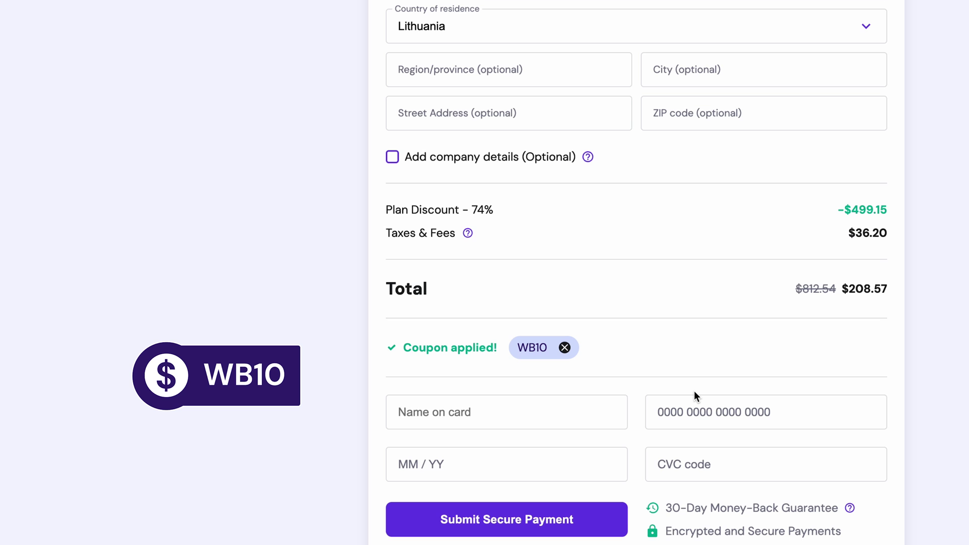
scroll(694, 391, "down", 3)
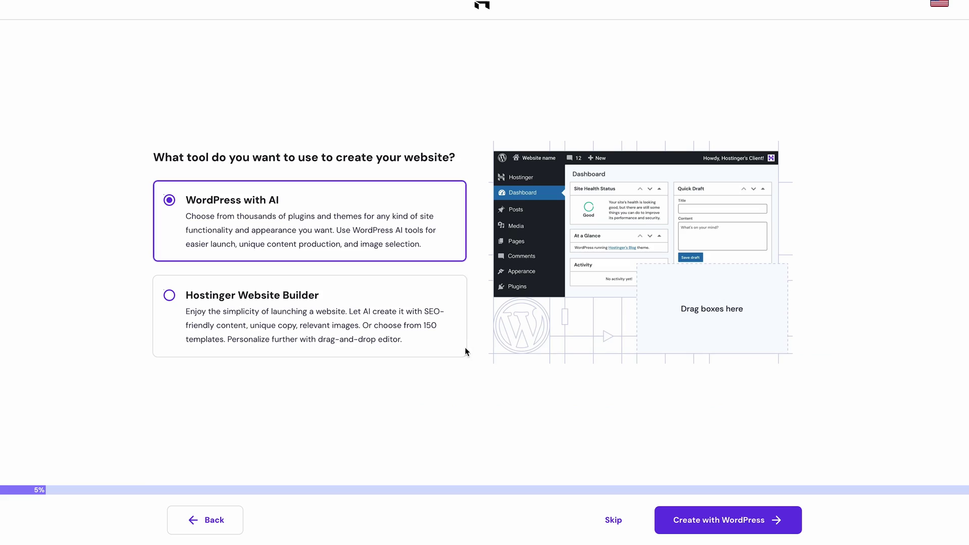
left_click(454, 341)
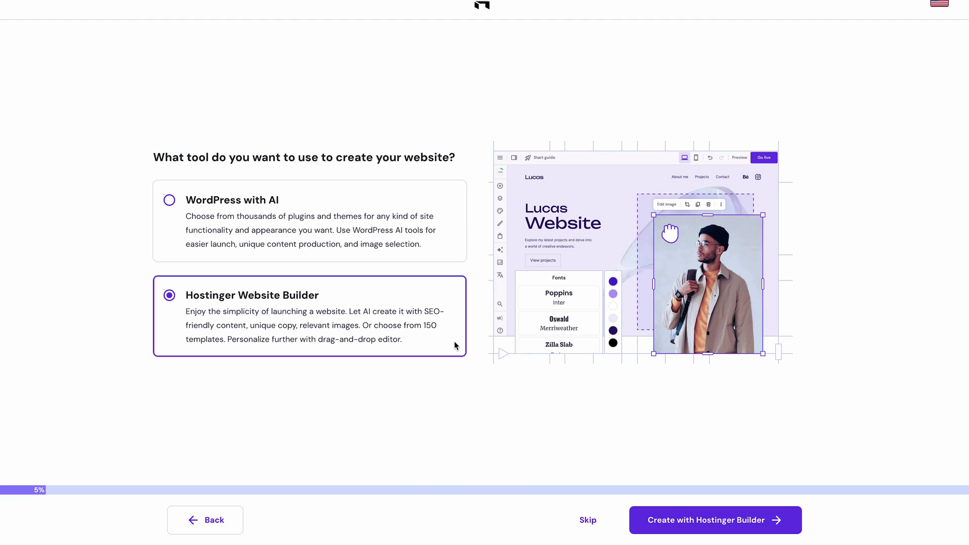
Step: Continue with Hostinger Builder and start the AI website creation form
left_click(684, 521)
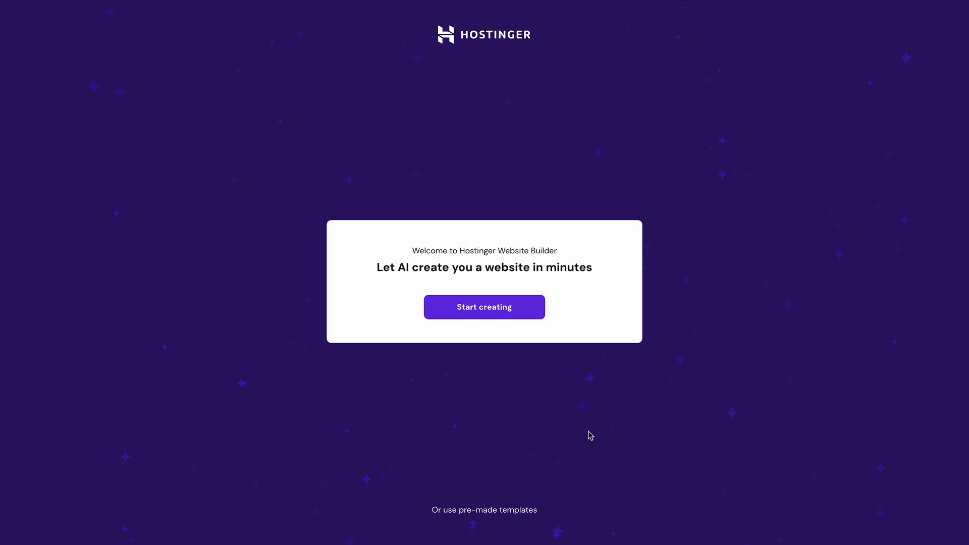
left_click(478, 308)
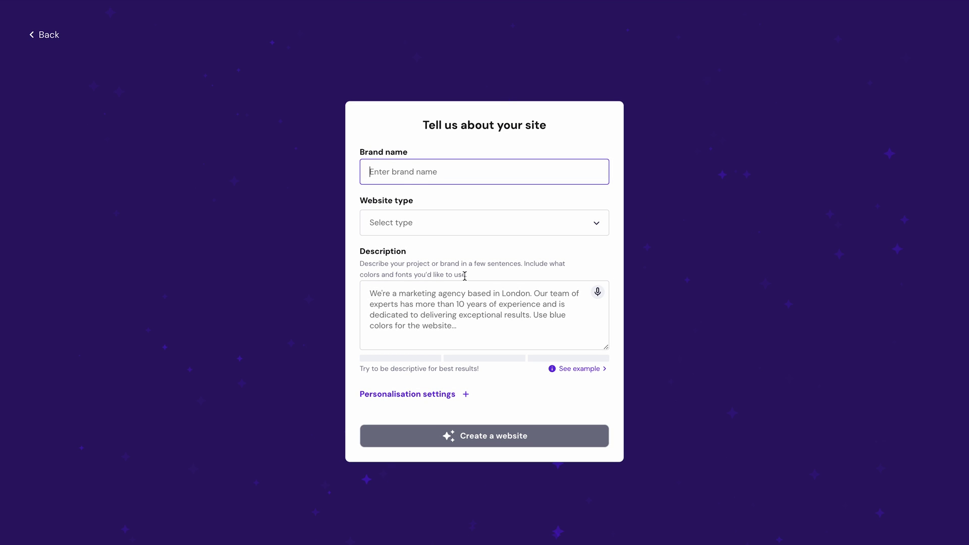
Step: Enter the brand name, choose Landing page, and describe a one-page freelance writer portfolio
left_click(409, 174)
left_click(402, 222)
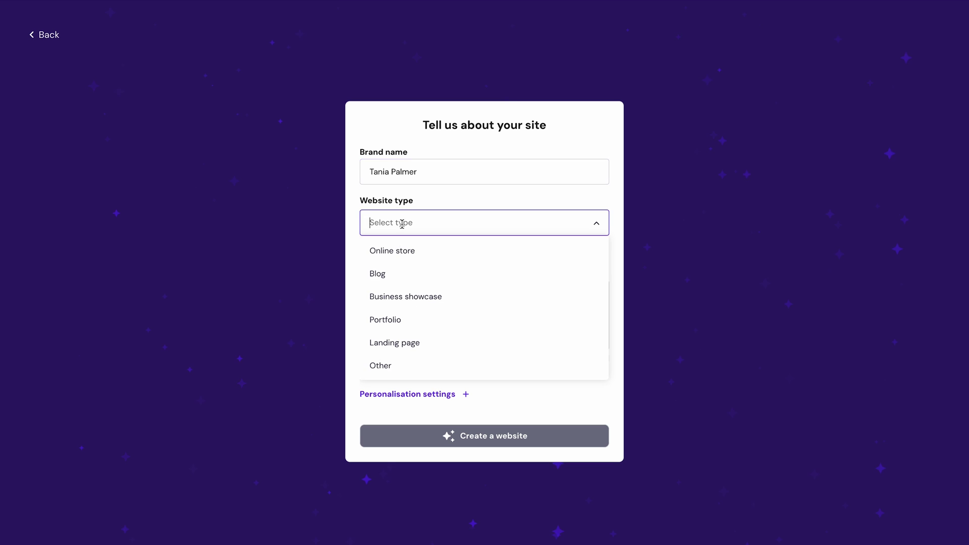
left_click(405, 343)
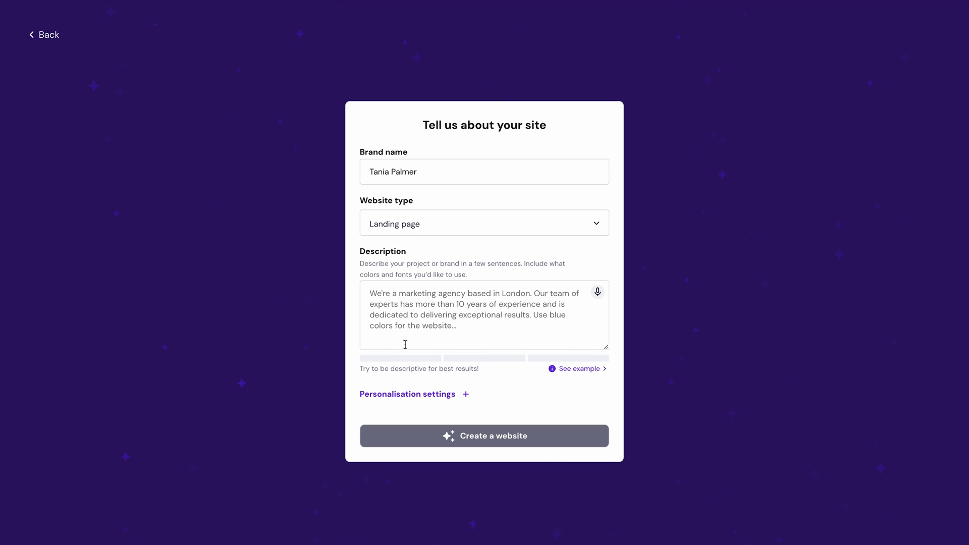
left_click(406, 309)
type("P")
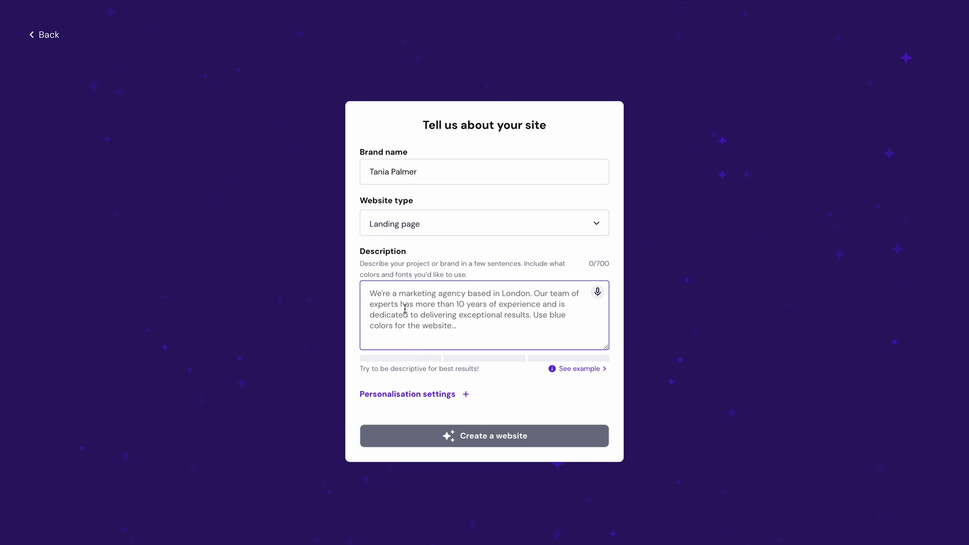
type("lease ")
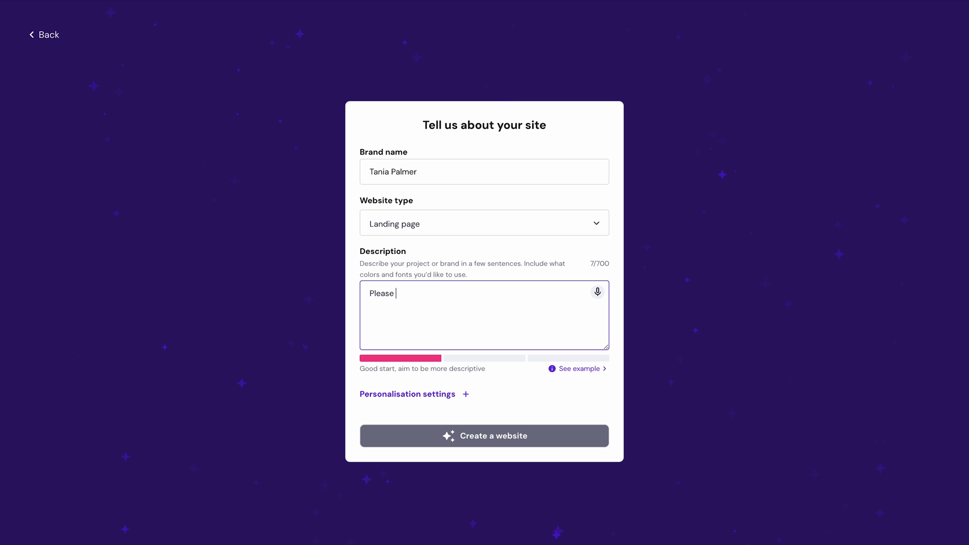
type("make a")
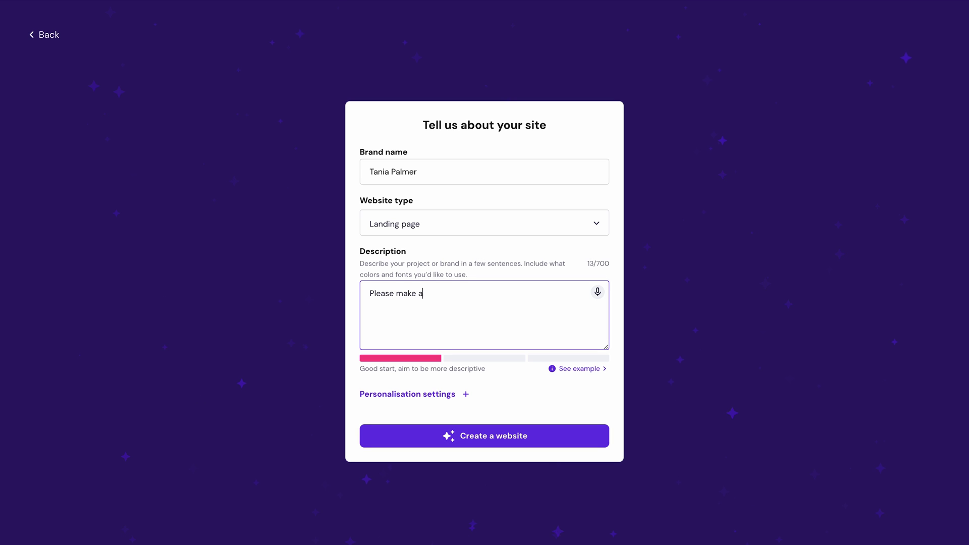
type(" one")
key("BackSpace")
key("BackSpace")
type("e-page portfolio webs")
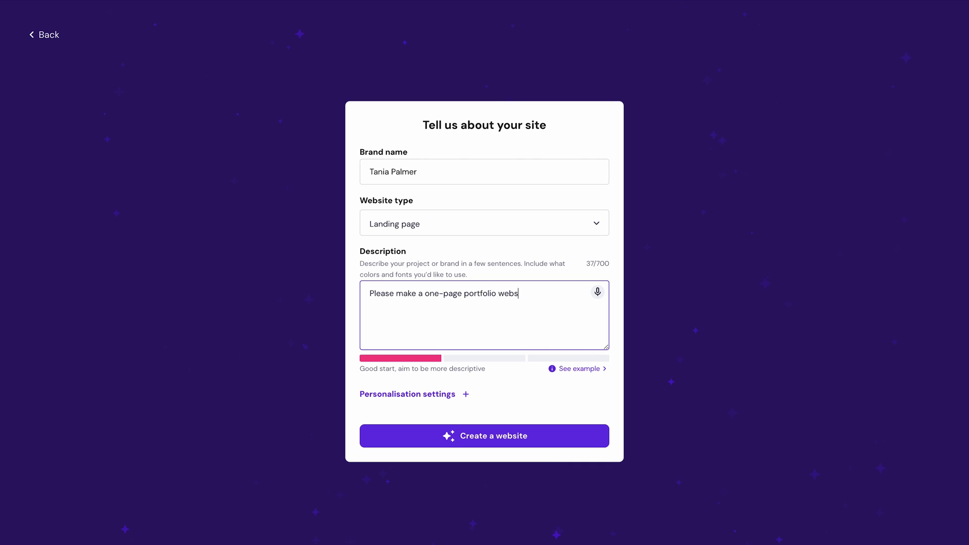
type("ite for me. I am a freelance")
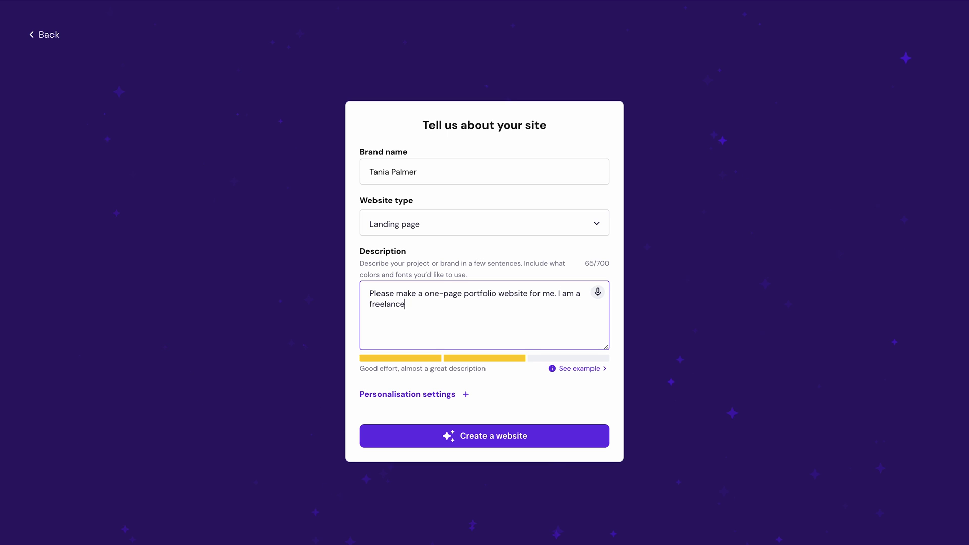
type(" writer, based")
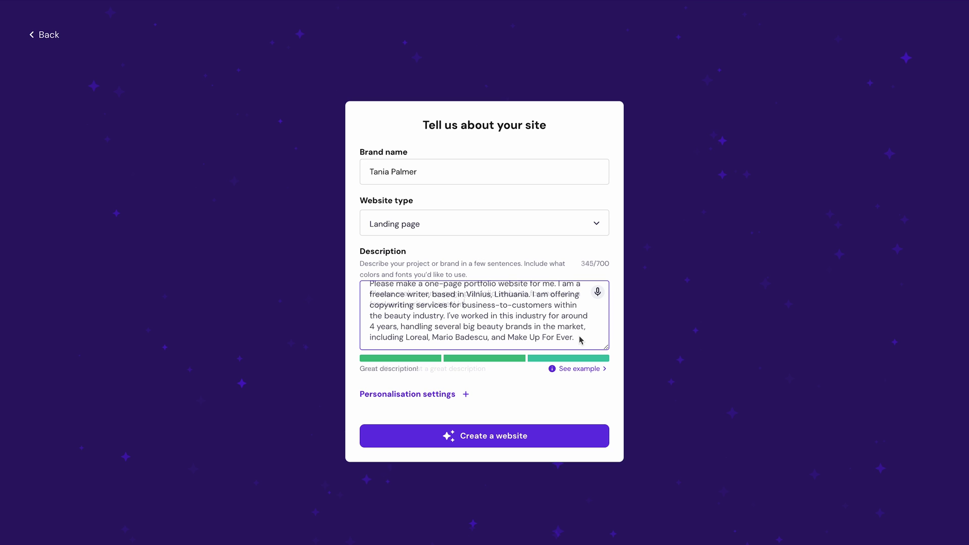
Step: Set Style and Colors to Surprise me and generate the website
left_click(455, 396)
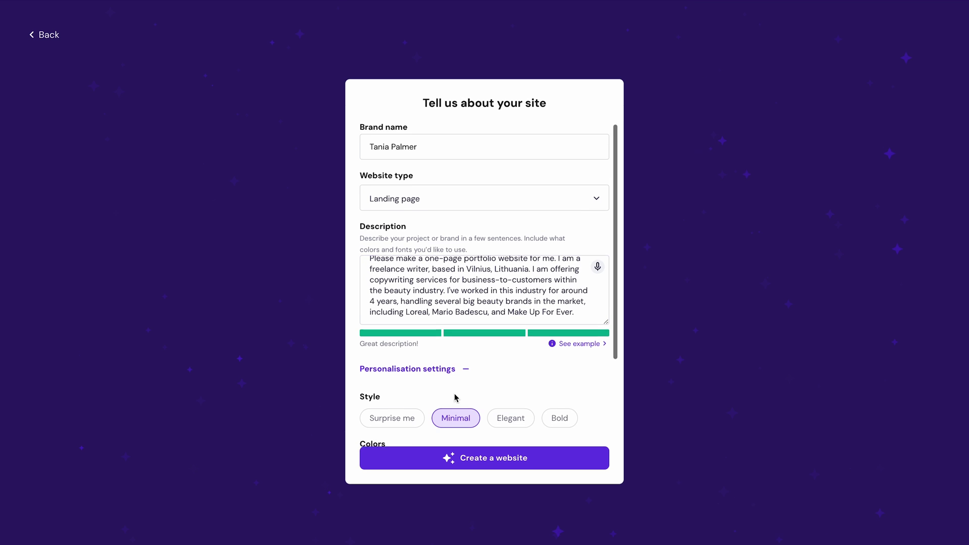
left_click(415, 363)
scroll(416, 361, "down", 1)
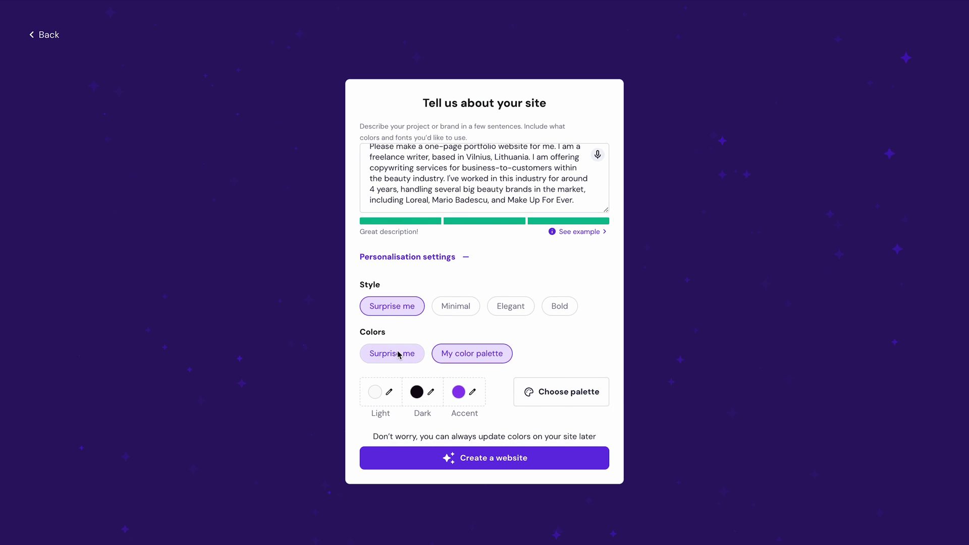
left_click(398, 354)
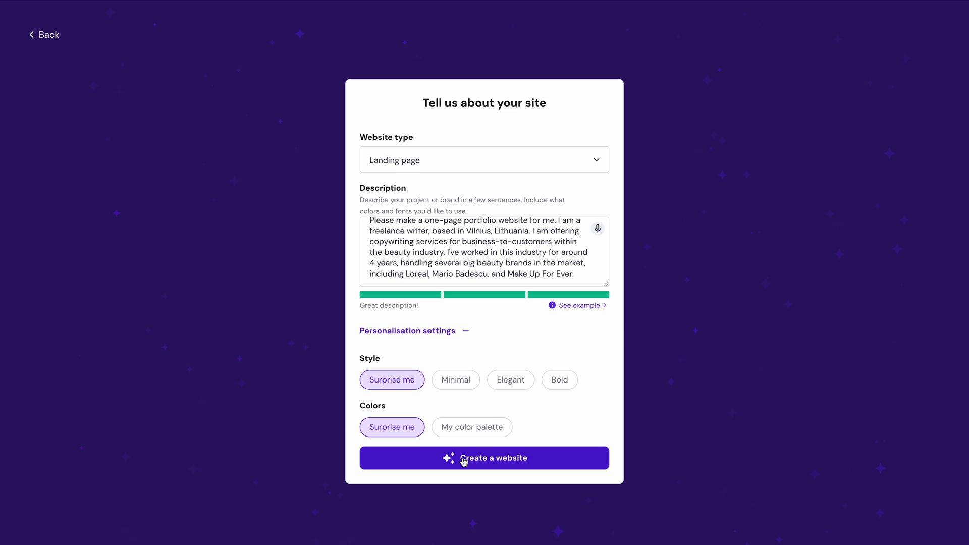
left_click(463, 460)
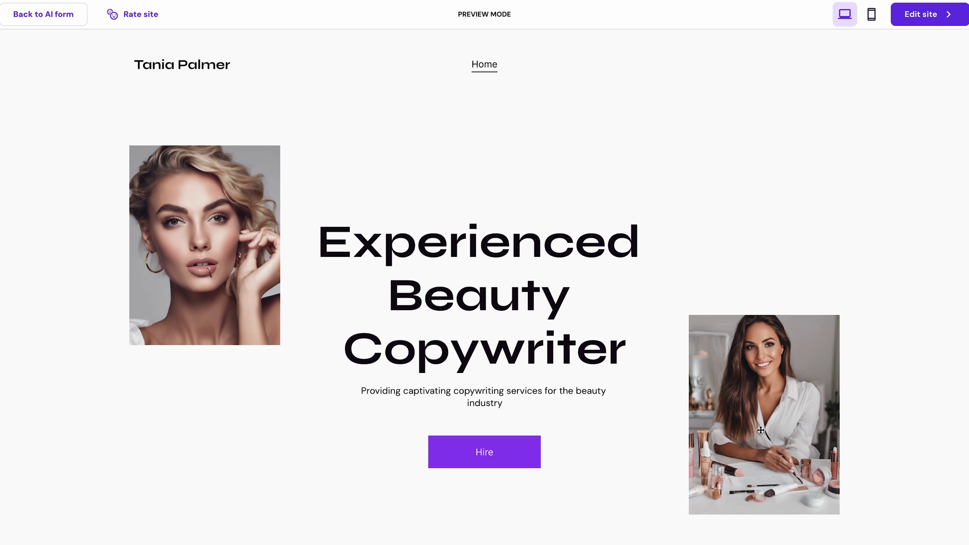
Step: Open the generated Experienced Beauty Copywriter landing page in the editor
mouse_move(54, 21)
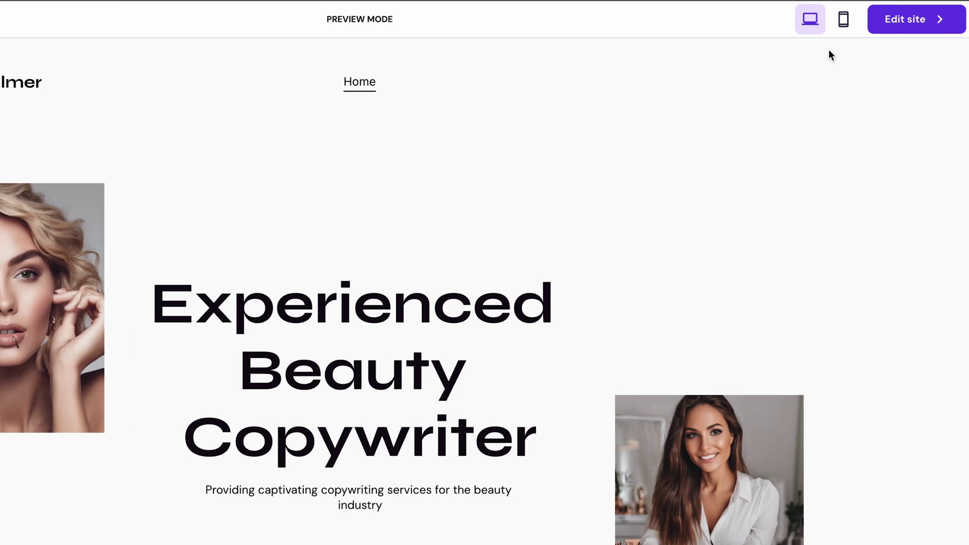
left_click(899, 31)
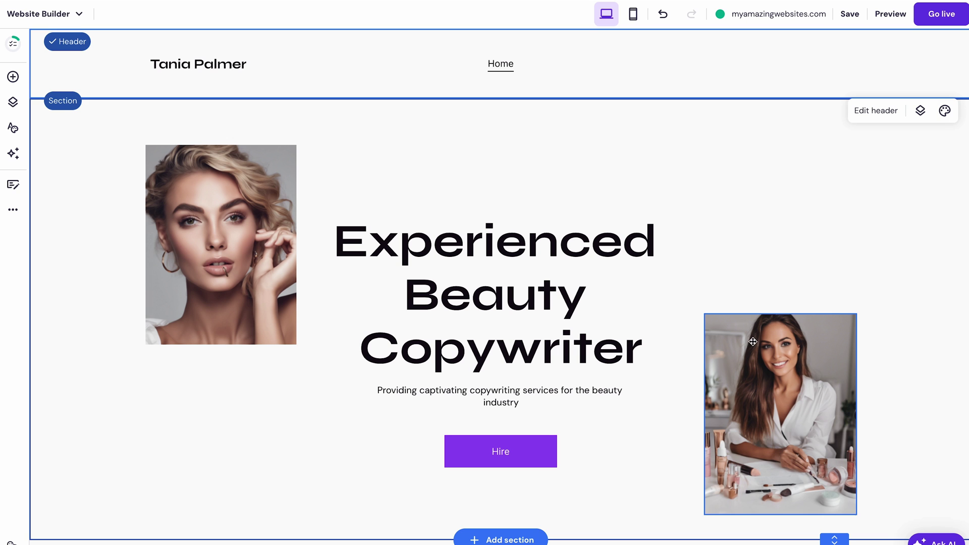
Step: Move the makeup-table photo up beside the hero heading
left_click(756, 359)
left_click_drag(756, 360, 754, 197)
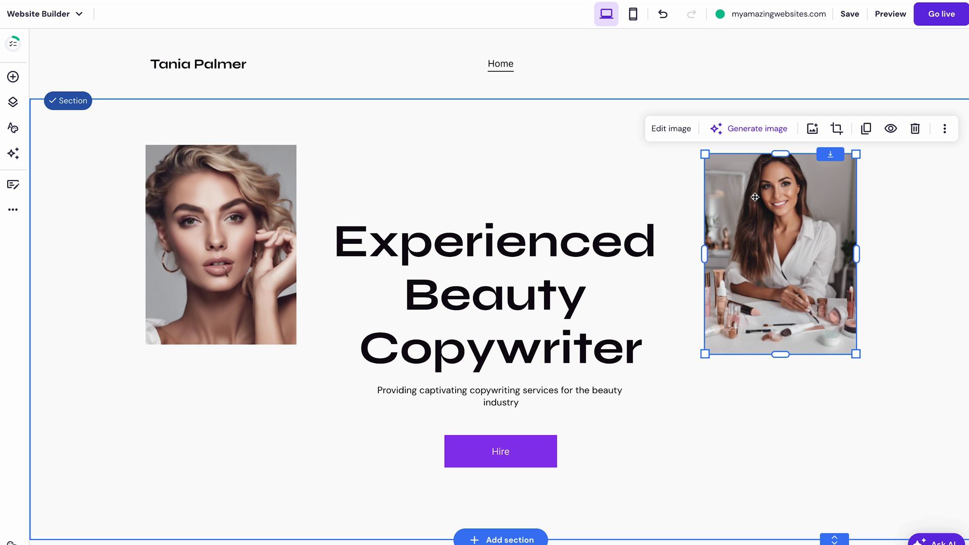
left_click(571, 116)
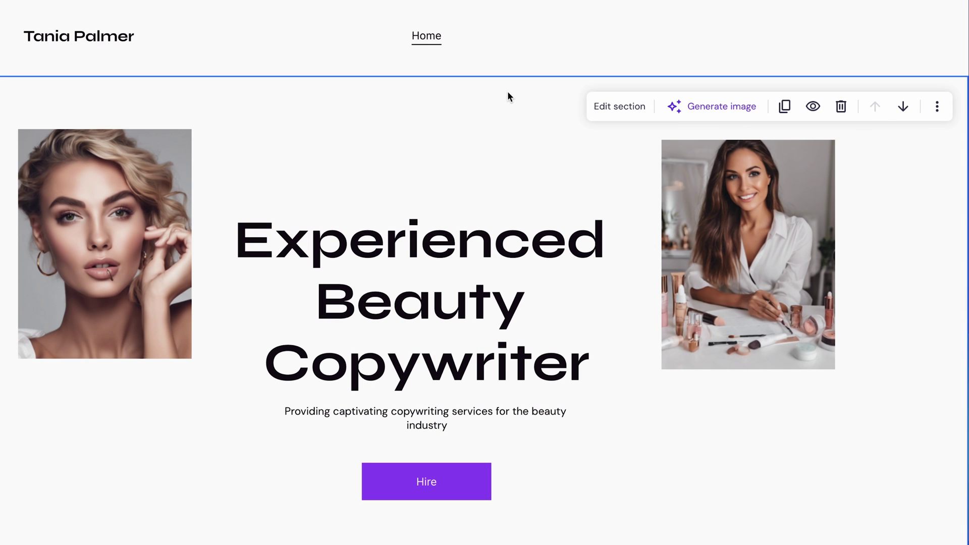
Step: Set the hero section row height to 22 and add a text box above the headline
left_click(652, 127)
left_click(816, 147)
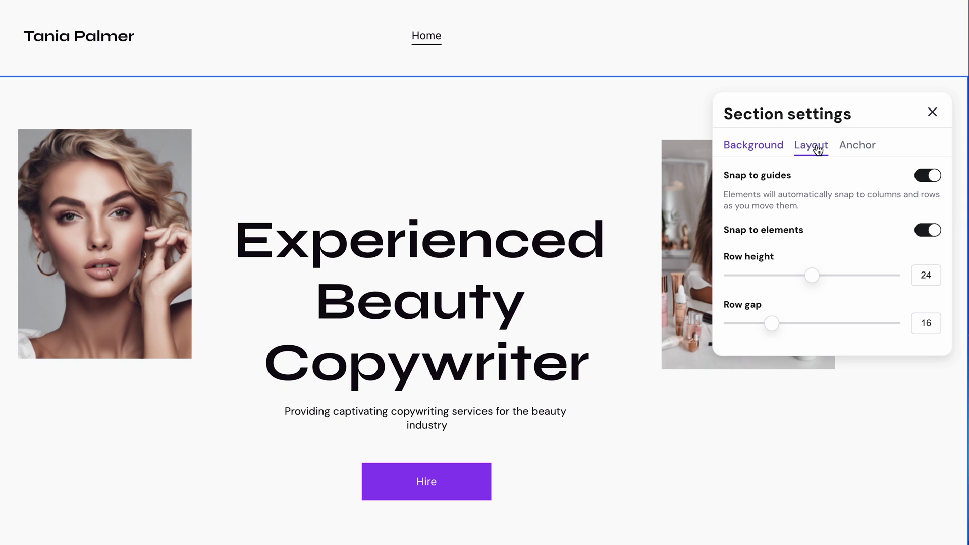
mouse_move(815, 271)
left_mouse_down()
mouse_move(839, 274)
mouse_move(737, 274)
mouse_move(810, 275)
left_mouse_up()
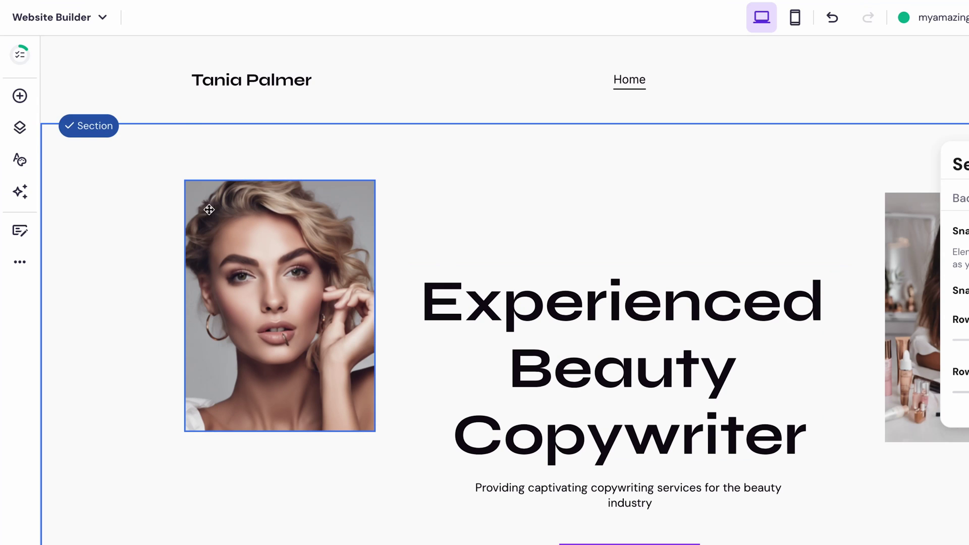
left_click(10, 107)
left_click_drag(76, 148, 538, 184)
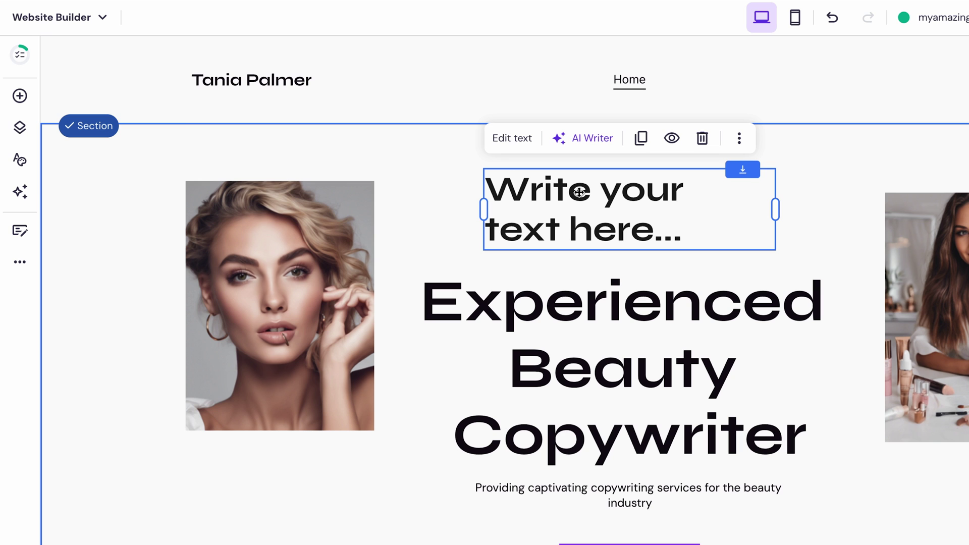
Step: Browse the Pages, Styles, AI, Blog and Online store panels, then open SEO settings
left_click(20, 130)
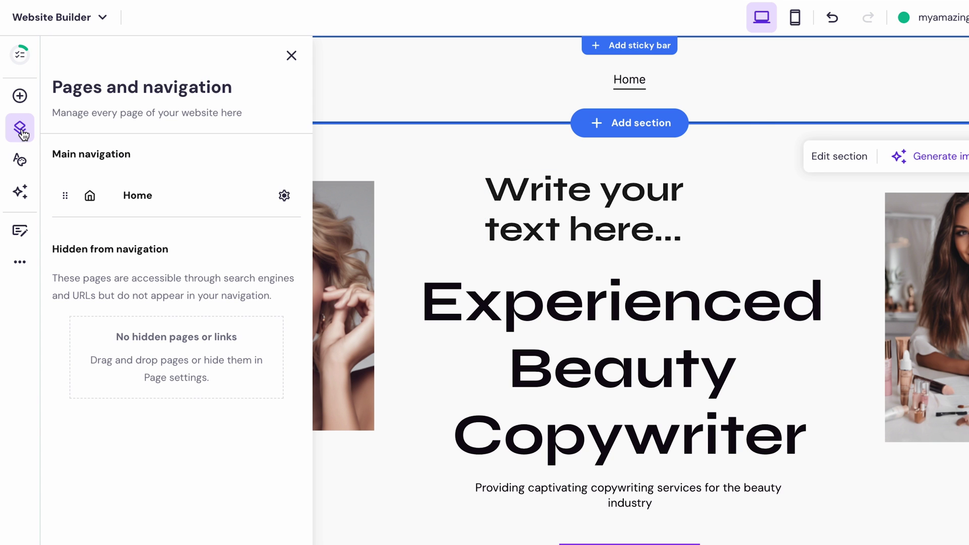
left_click(20, 162)
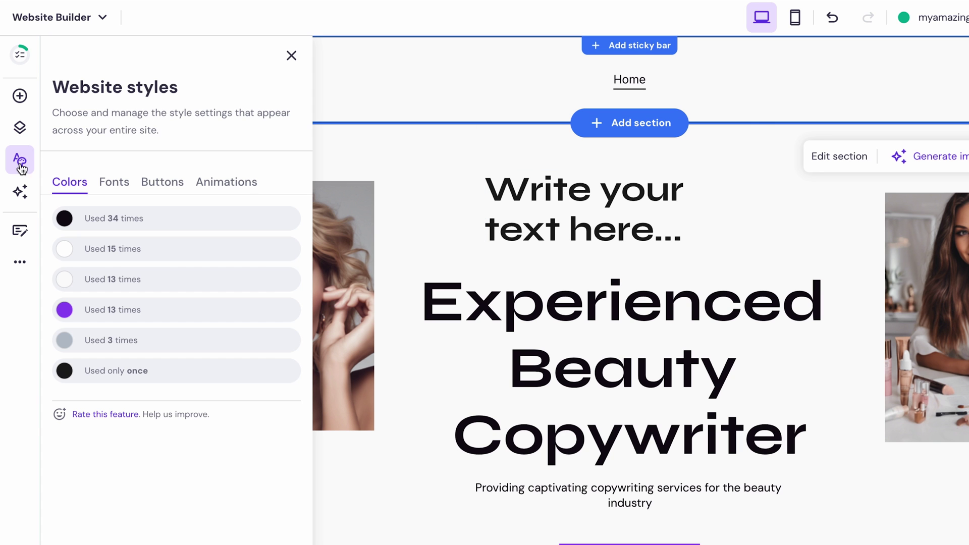
left_click(21, 193)
left_click(20, 231)
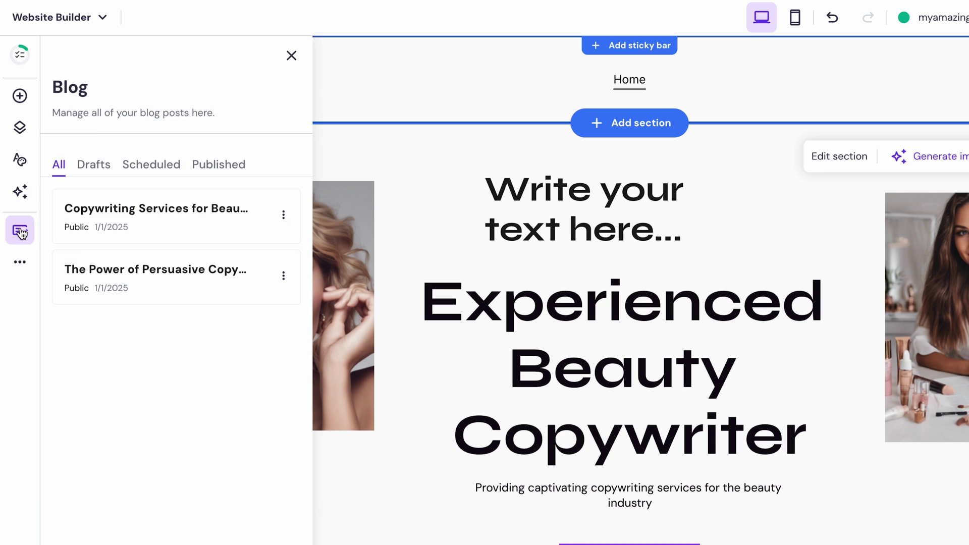
left_click(20, 261)
left_click(132, 105)
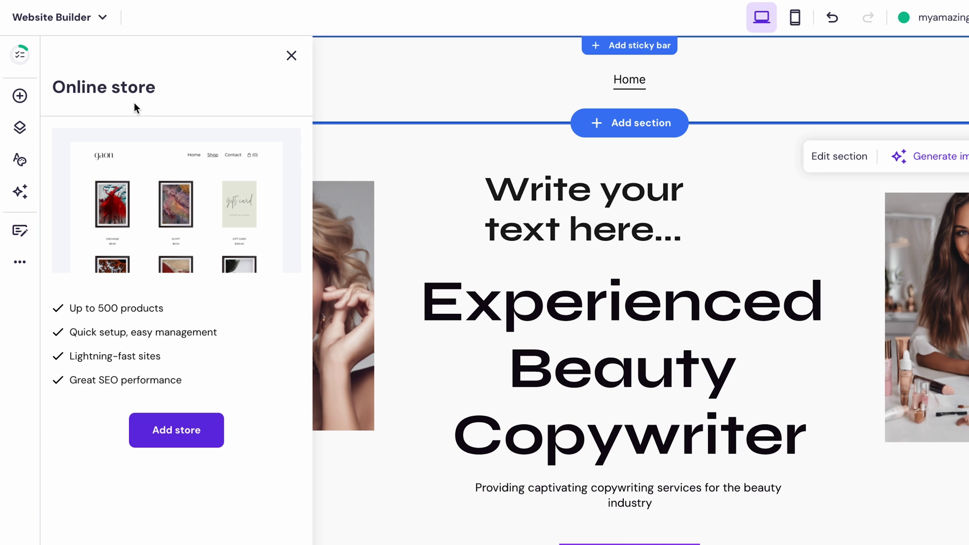
left_click(20, 262)
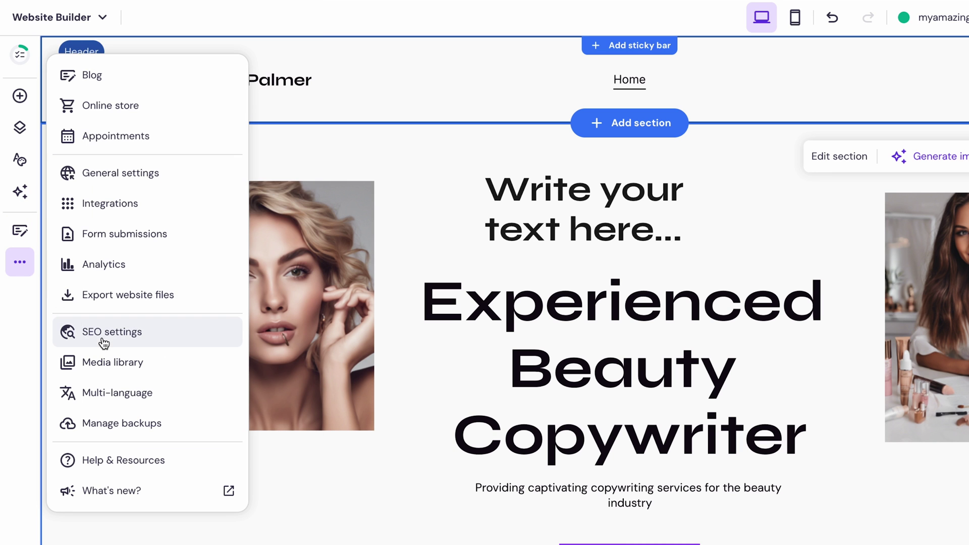
left_click(103, 335)
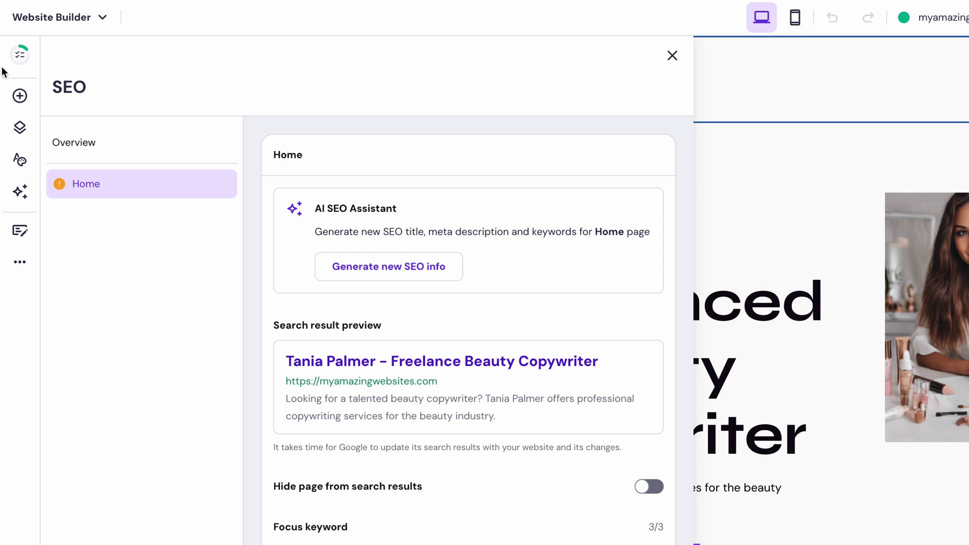
Step: Open the getting-started checklist from the sidebar
left_click(20, 54)
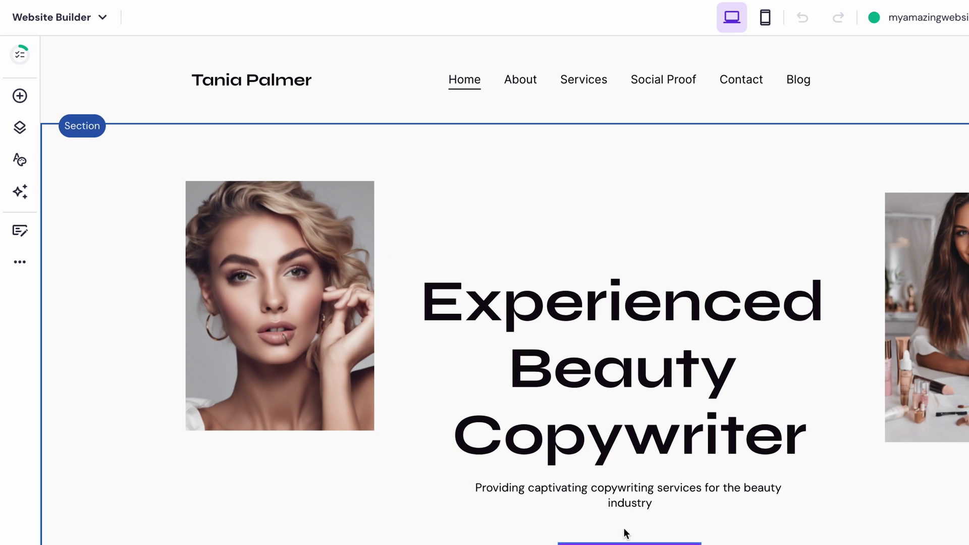
Step: Delete the Blog page from Pages and navigation, then switch to the About page
left_click(25, 138)
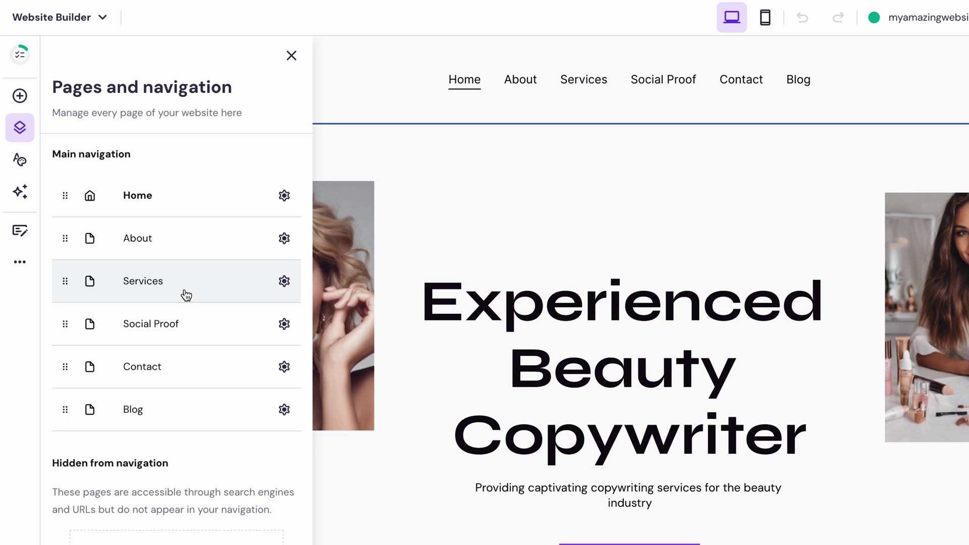
left_click(284, 410)
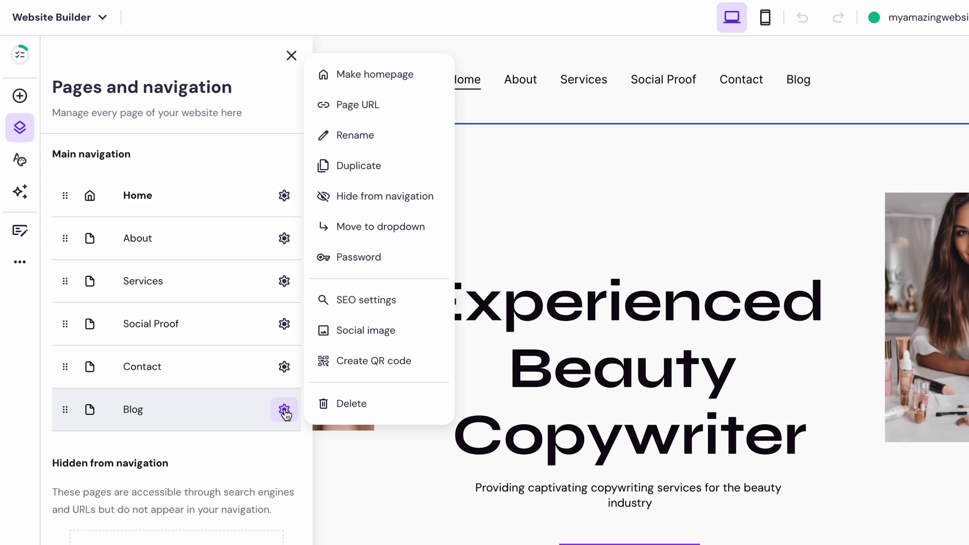
left_click(359, 403)
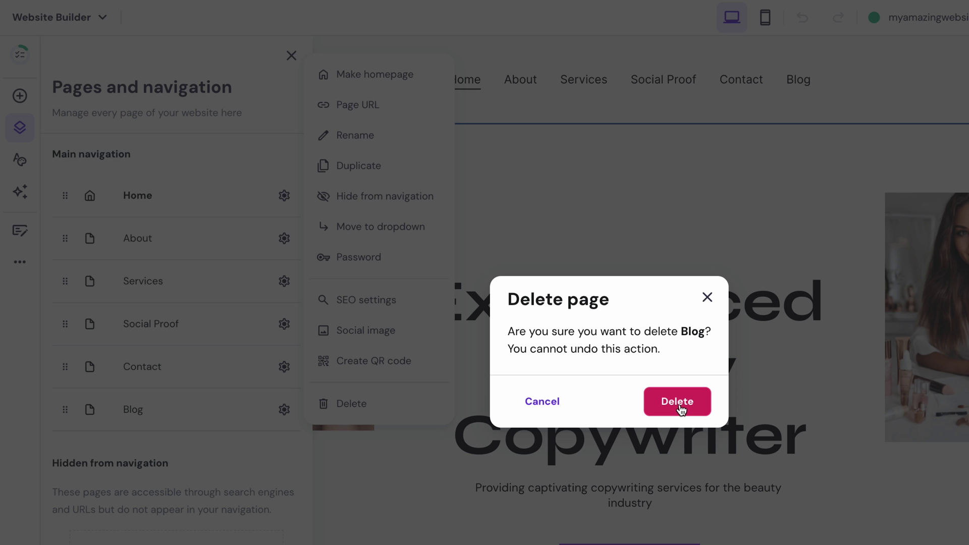
left_click(678, 402)
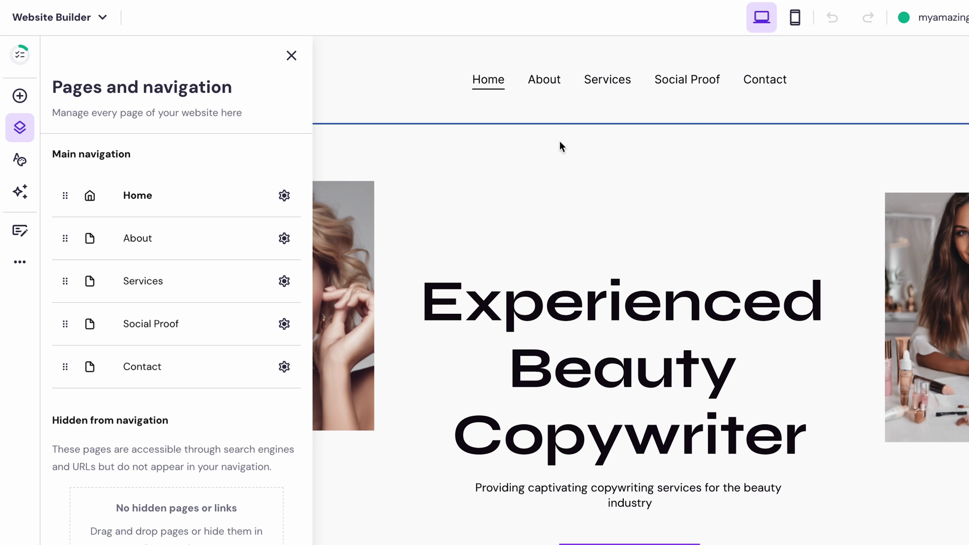
left_click(541, 83)
scroll(549, 335, "down", 7)
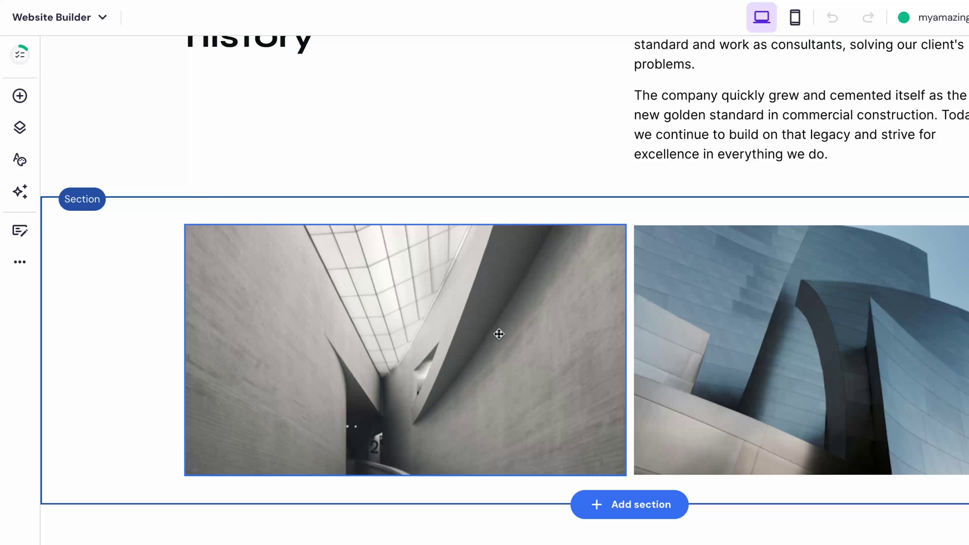
left_click(497, 334)
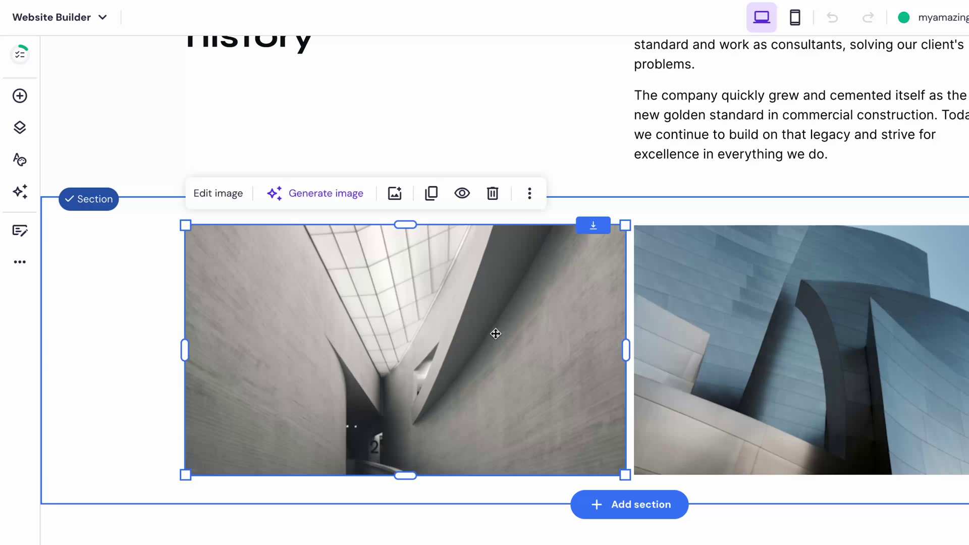
left_click(394, 193)
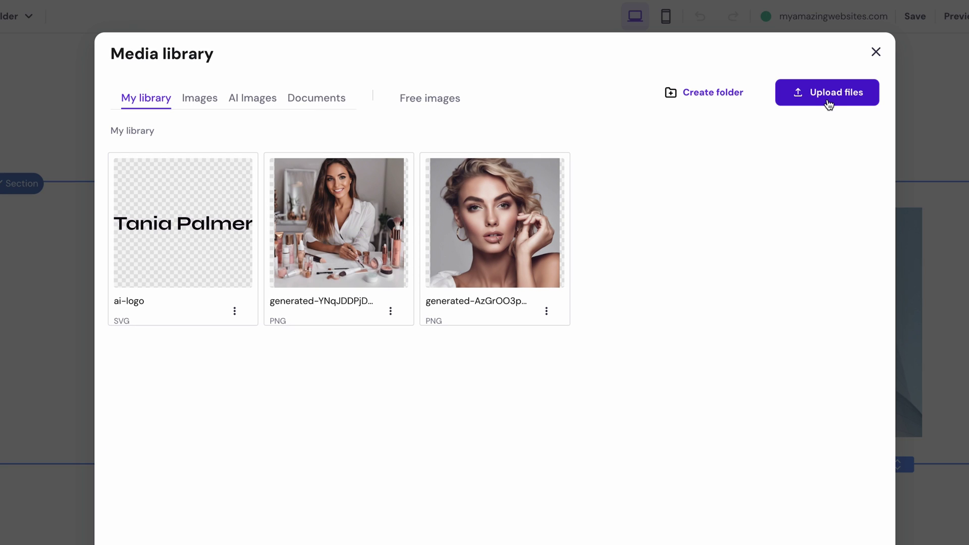
left_click(444, 99)
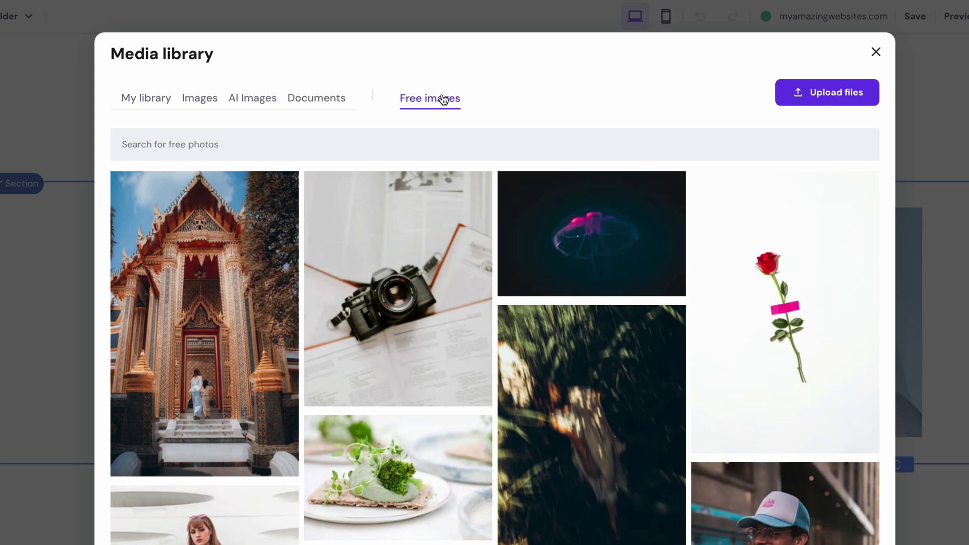
scroll(453, 329, "down", 10)
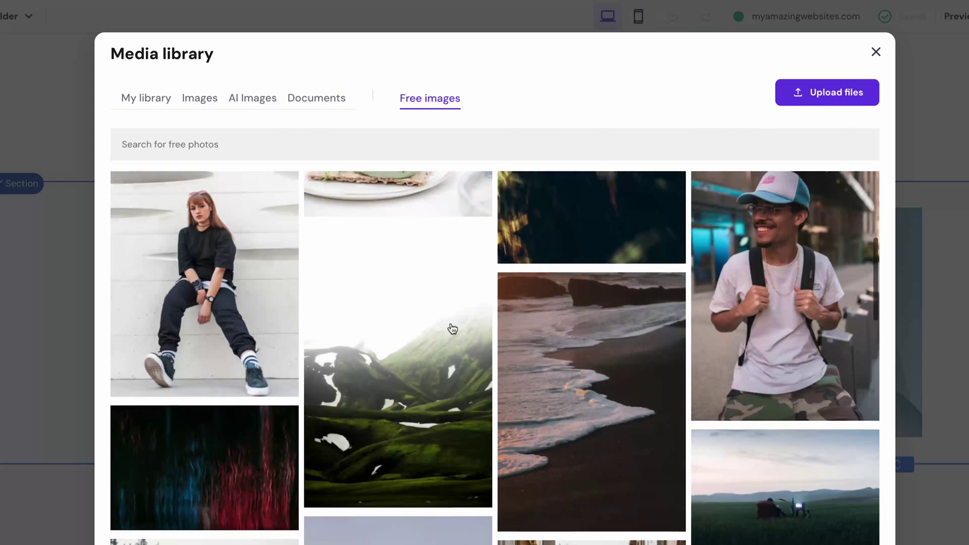
scroll(453, 329, "down", 1)
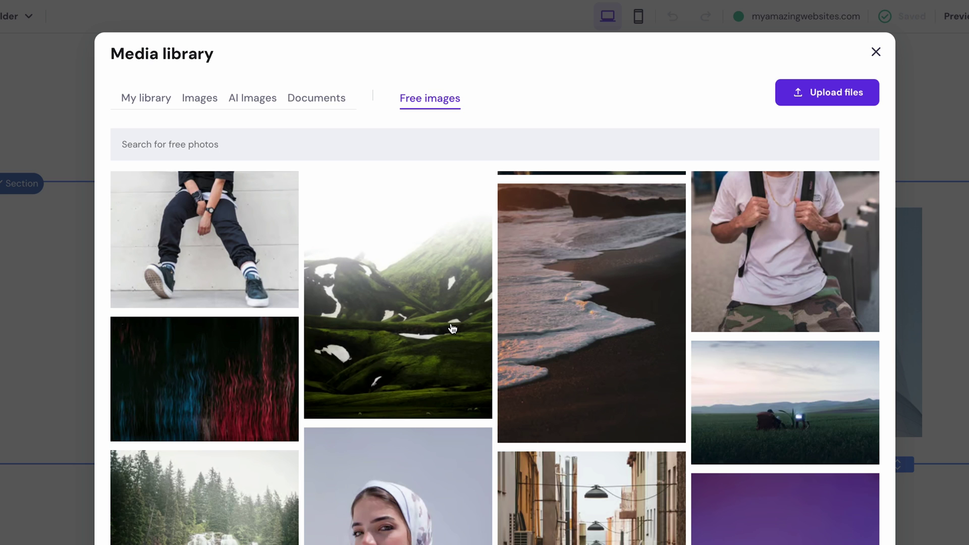
left_click(262, 102)
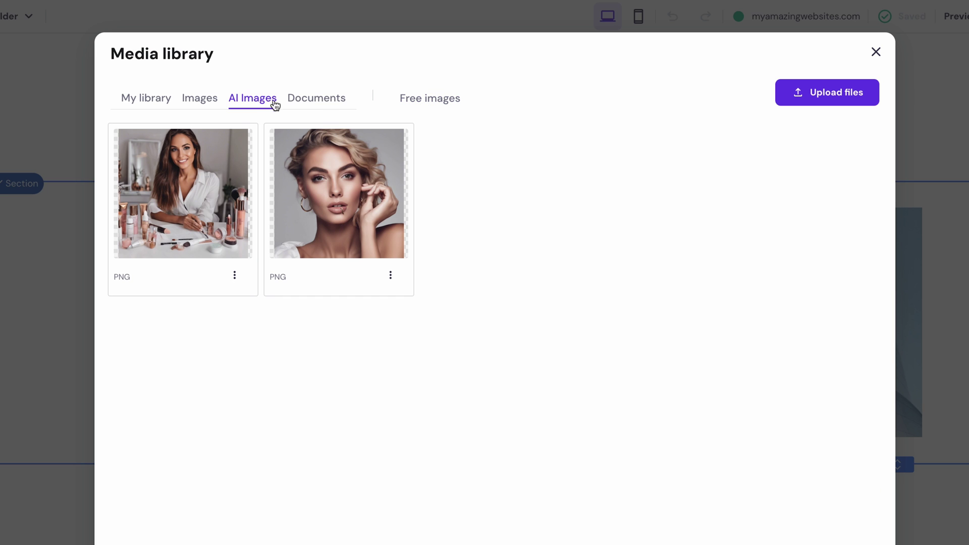
left_click(875, 52)
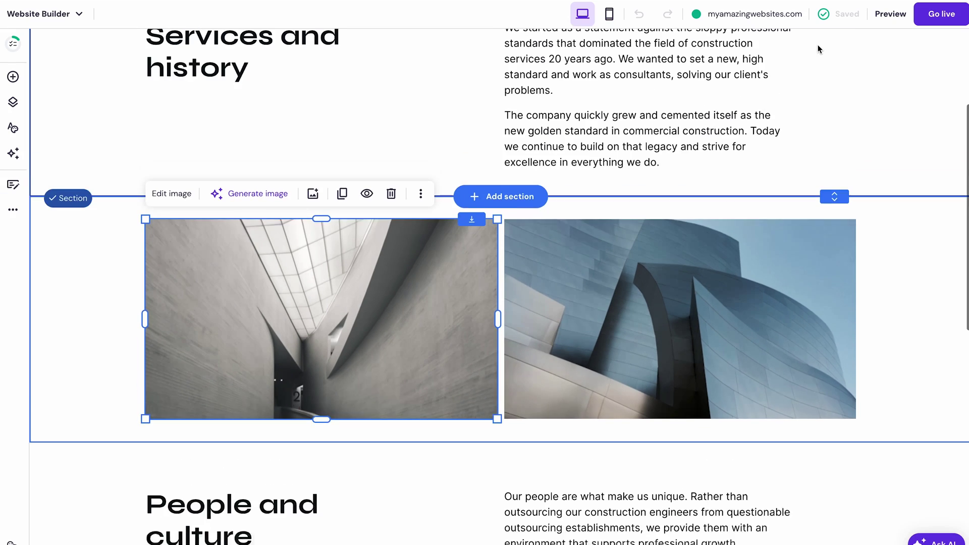
Step: Try editing the Services and history heading, then open and close AI Writer without changes
scroll(877, 50, "up", 1)
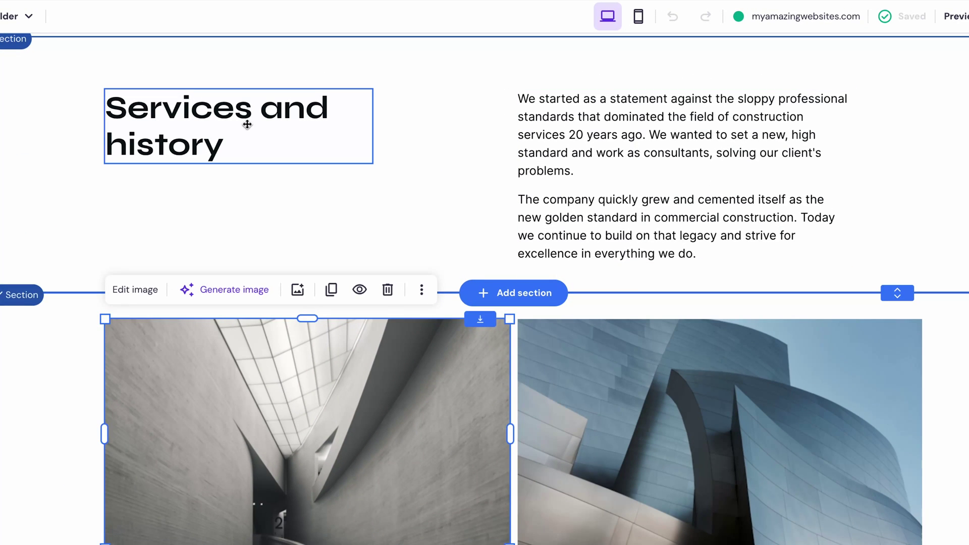
left_click(228, 116)
left_click(139, 65)
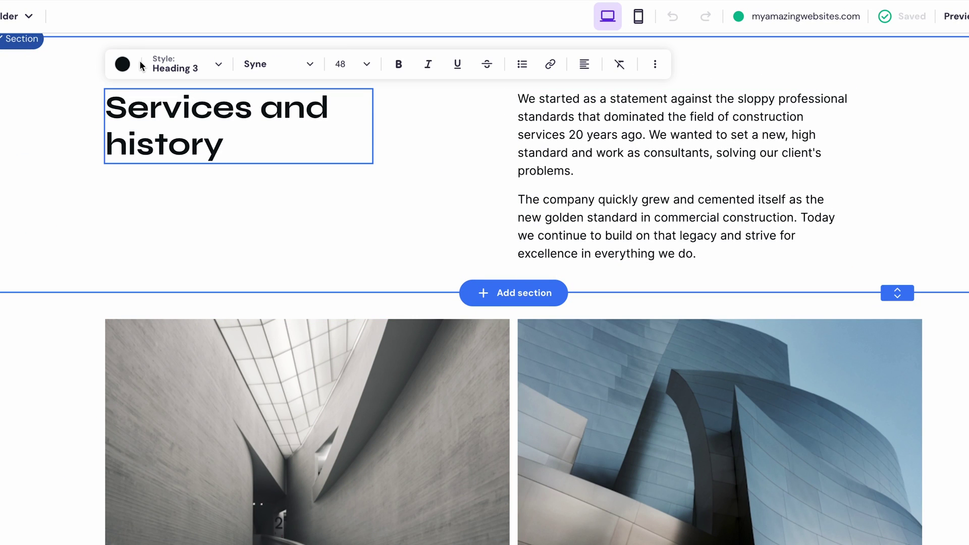
left_click(162, 116)
key("Escape")
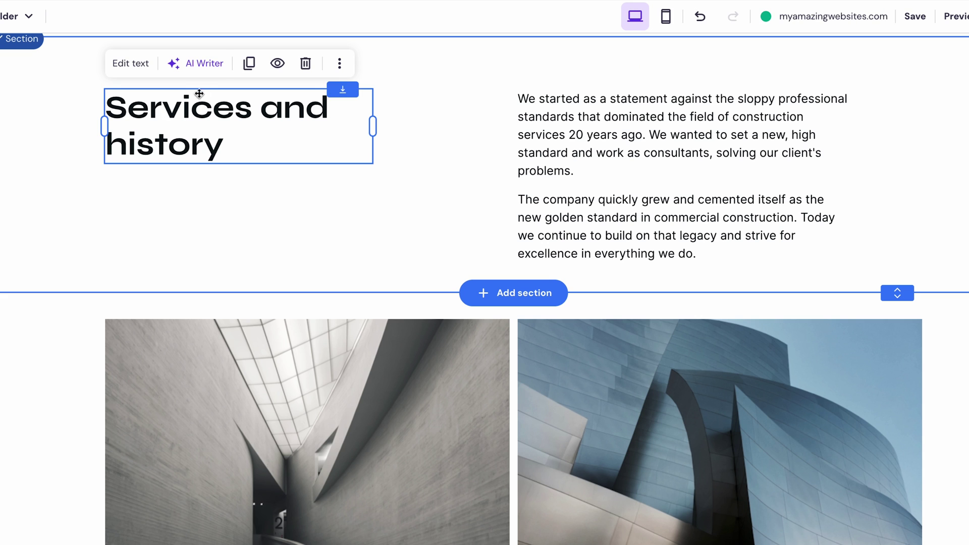
left_click(200, 64)
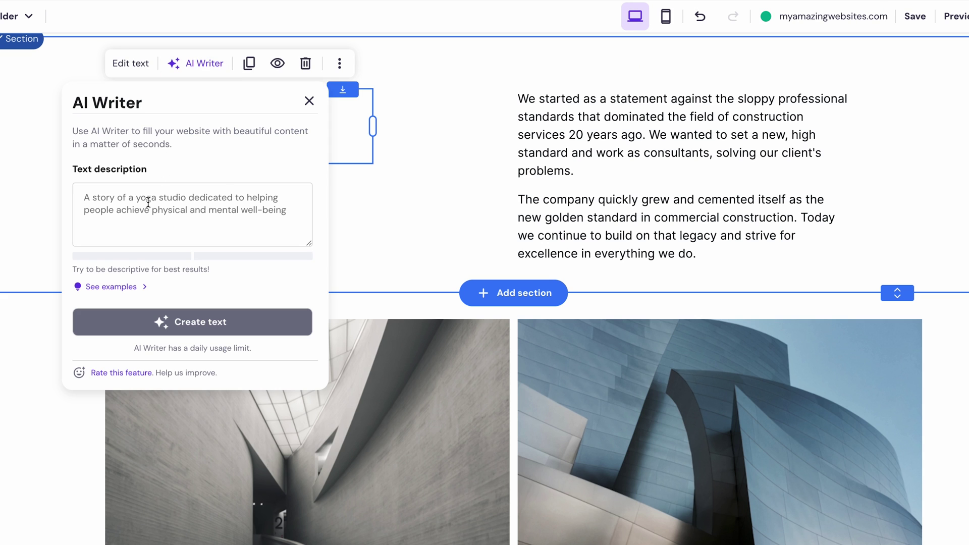
left_click(407, 171)
scroll(431, 172, "up", 5)
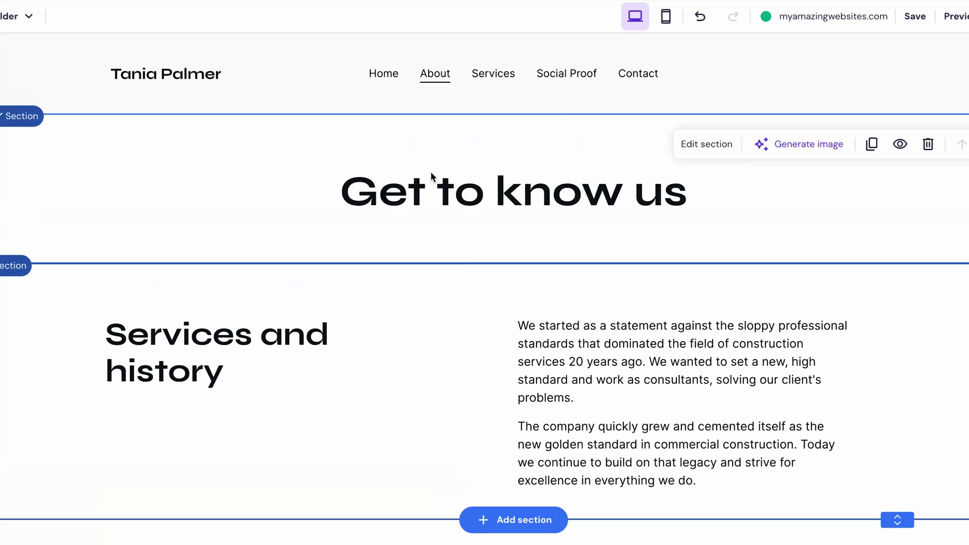
Step: Open the Services page and scroll through its service cards
left_click(485, 80)
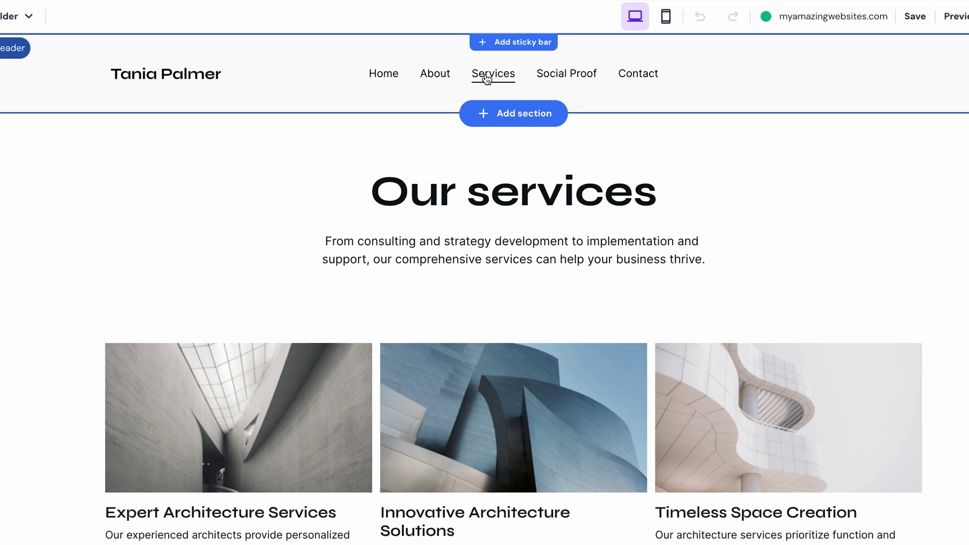
scroll(891, 318, "down", 3)
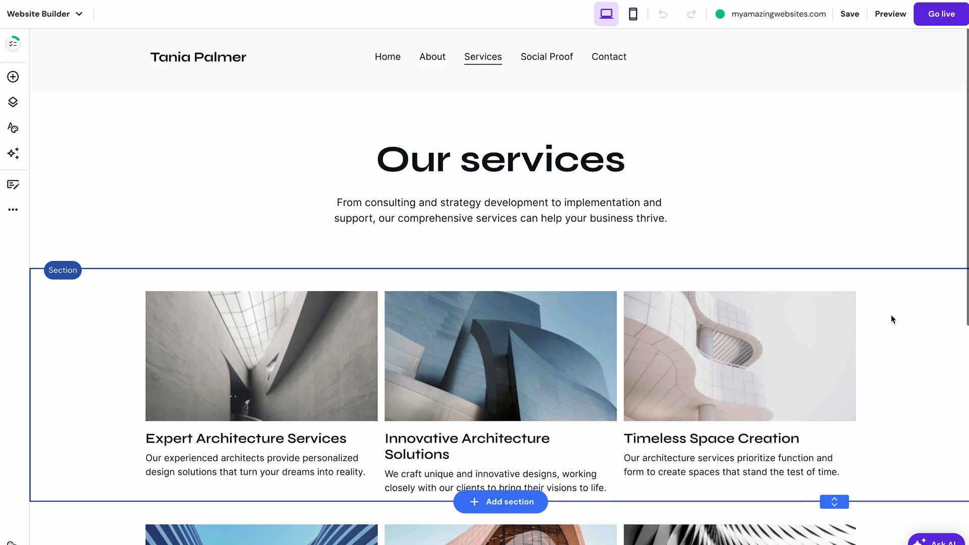
scroll(891, 318, "down", 3)
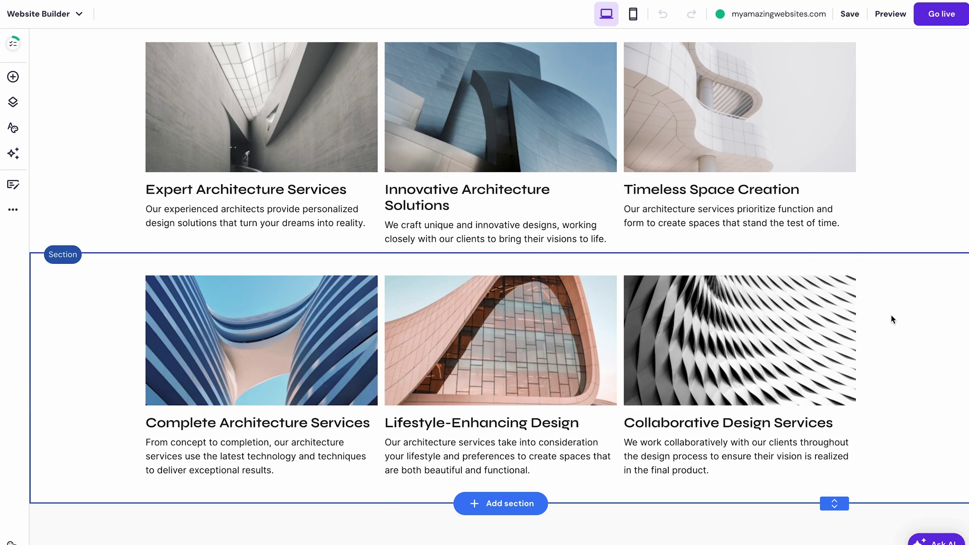
scroll(891, 318, "up", 6)
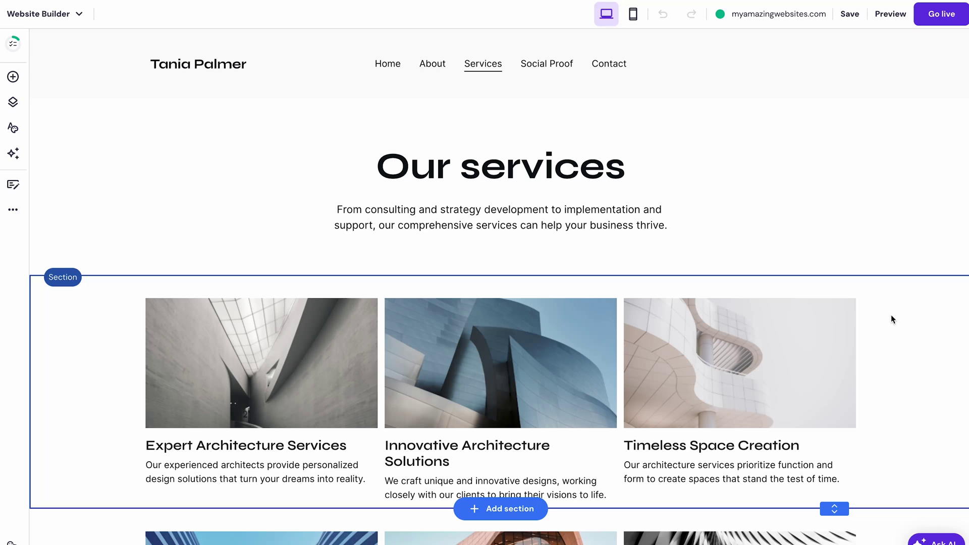
Step: Switch to the Social Proof page and scroll through the Our reviews listings
left_click(553, 69)
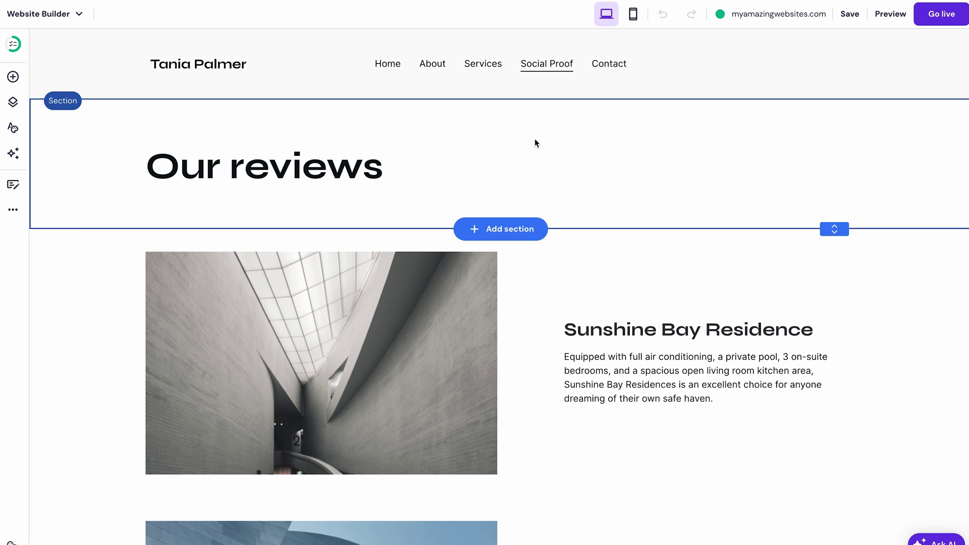
scroll(529, 277, "down", 2)
scroll(530, 278, "down", 3)
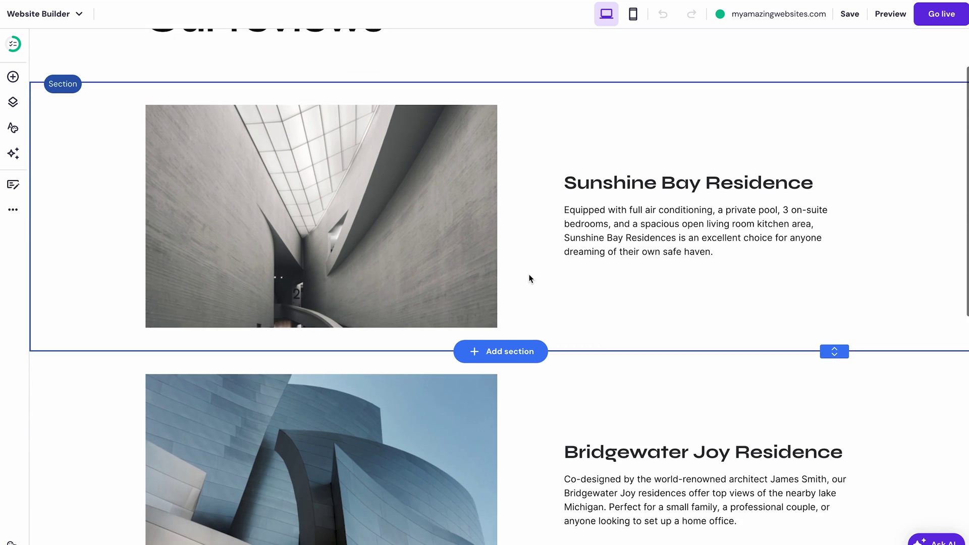
scroll(529, 274, "down", 2)
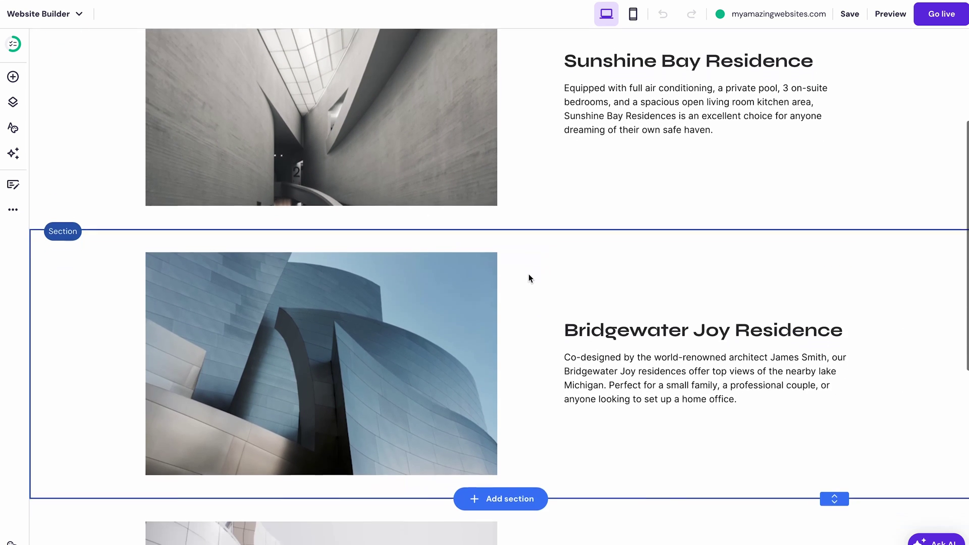
scroll(528, 275, "down", 4)
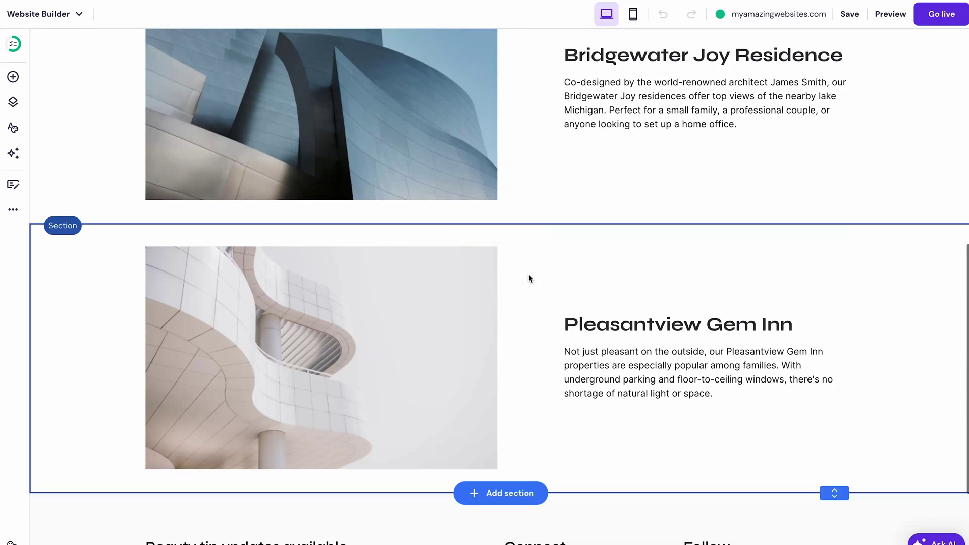
scroll(528, 278, "up", 10)
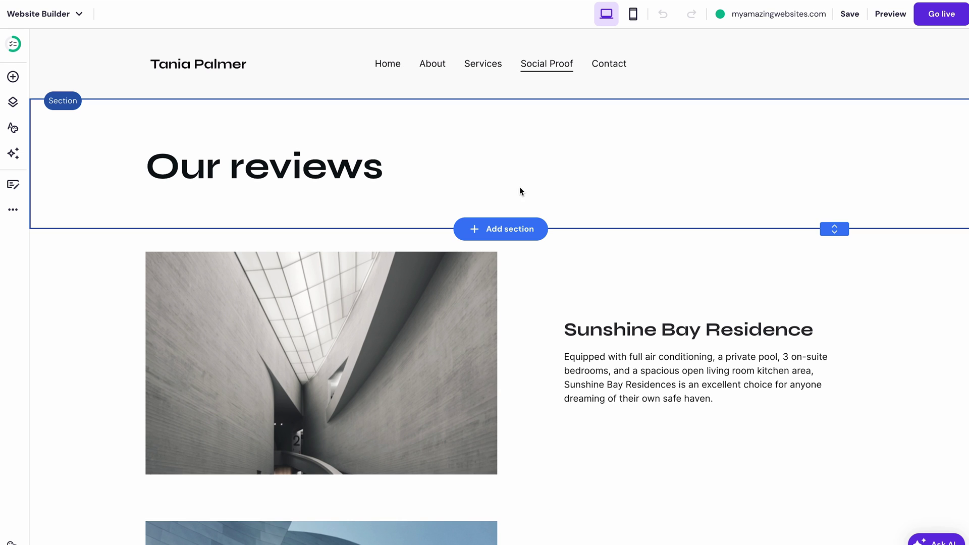
Step: Insert the four-quote photo testimonial layout 'Here's what our customers say' under Our reviews
left_click(506, 230)
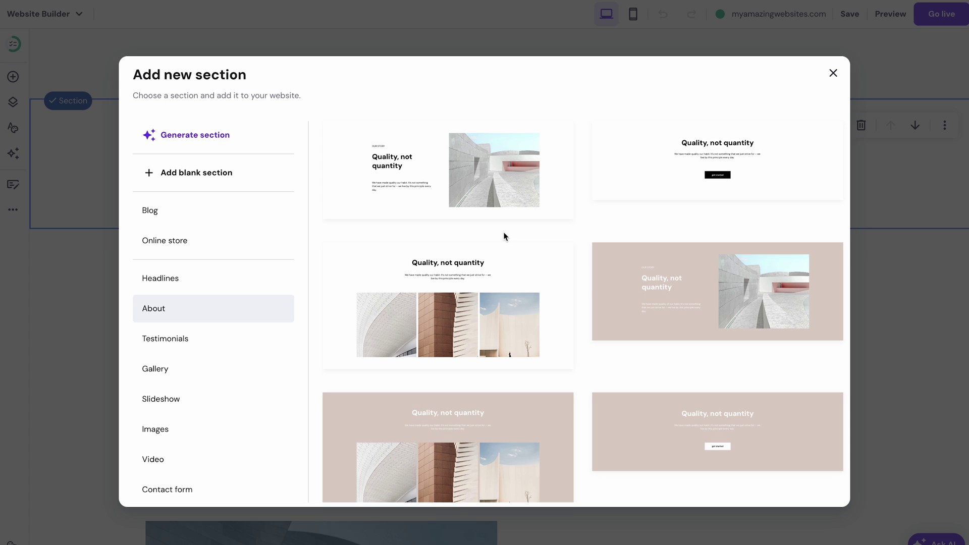
left_click(219, 340)
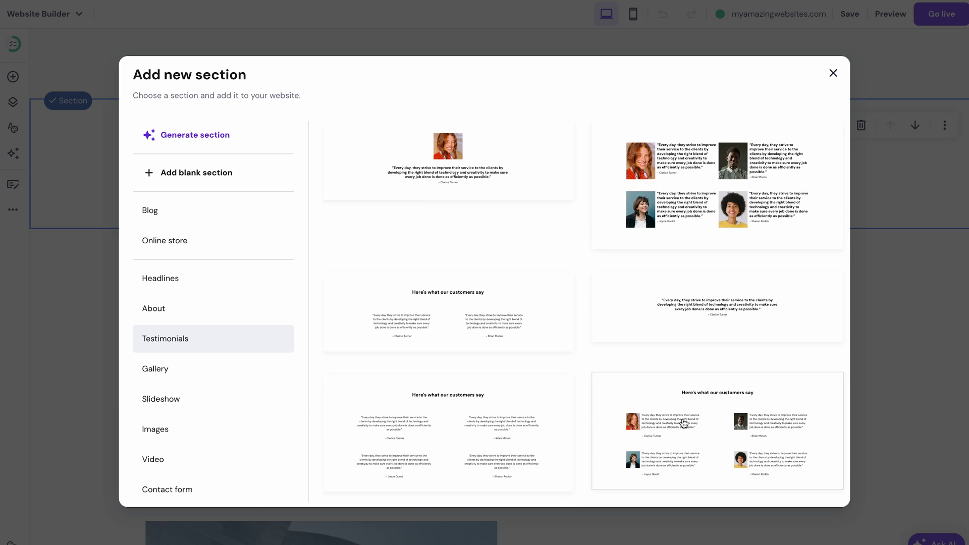
left_click(682, 421)
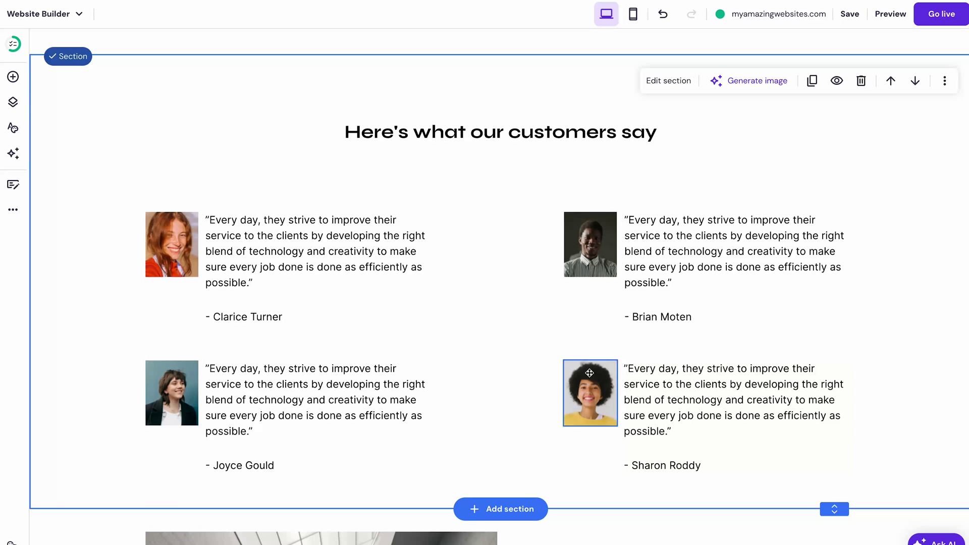
scroll(530, 346, "up", 4)
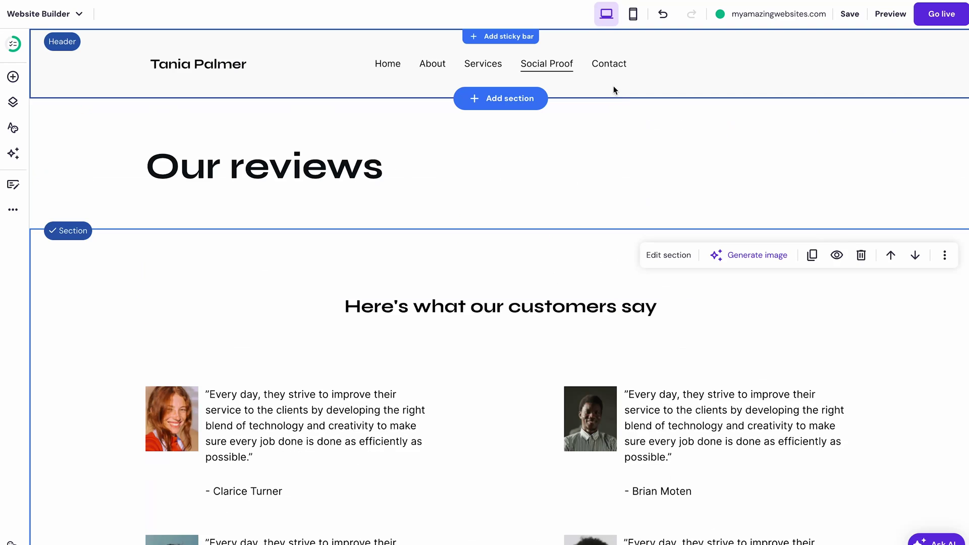
Step: Go to the Contact page and open the contact form's settings
left_click(608, 65)
scroll(608, 69, "down", 4)
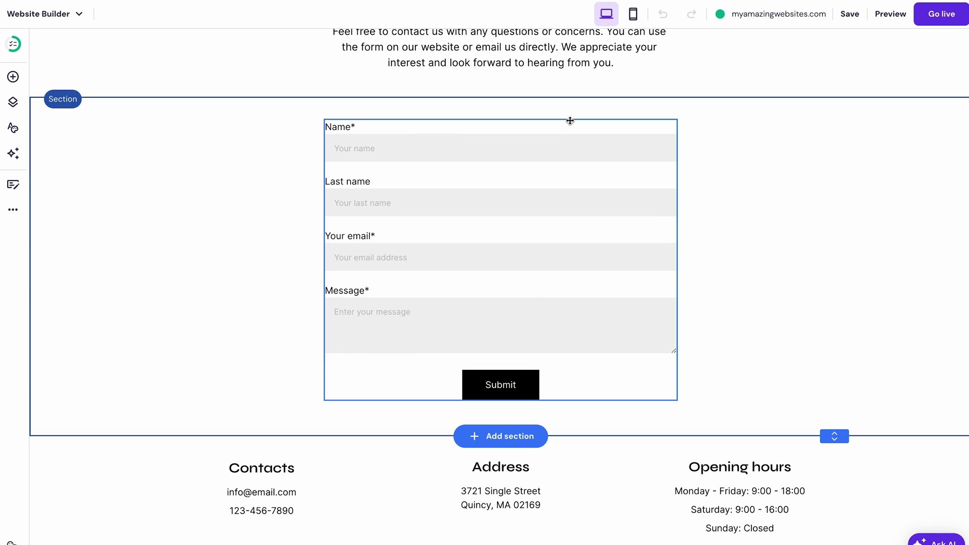
left_click(566, 130)
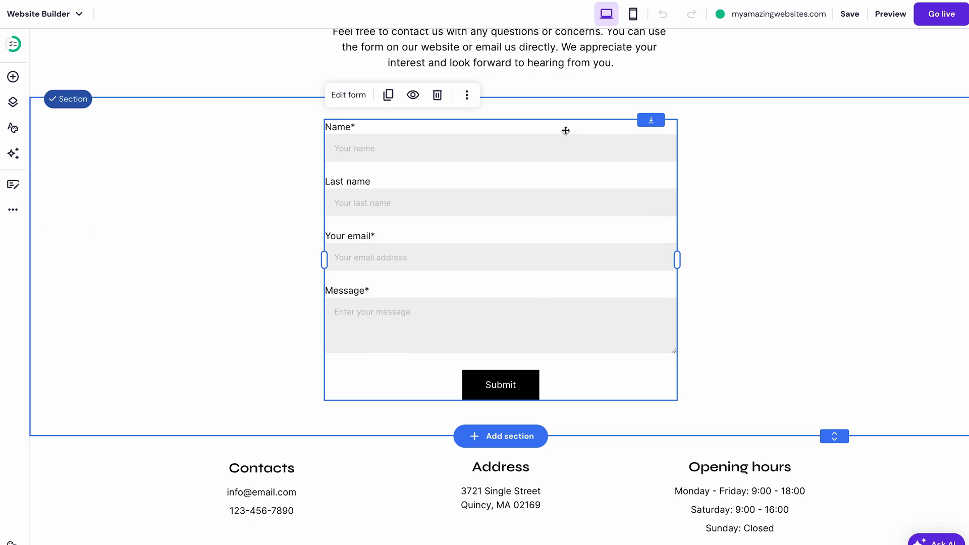
left_click(360, 94)
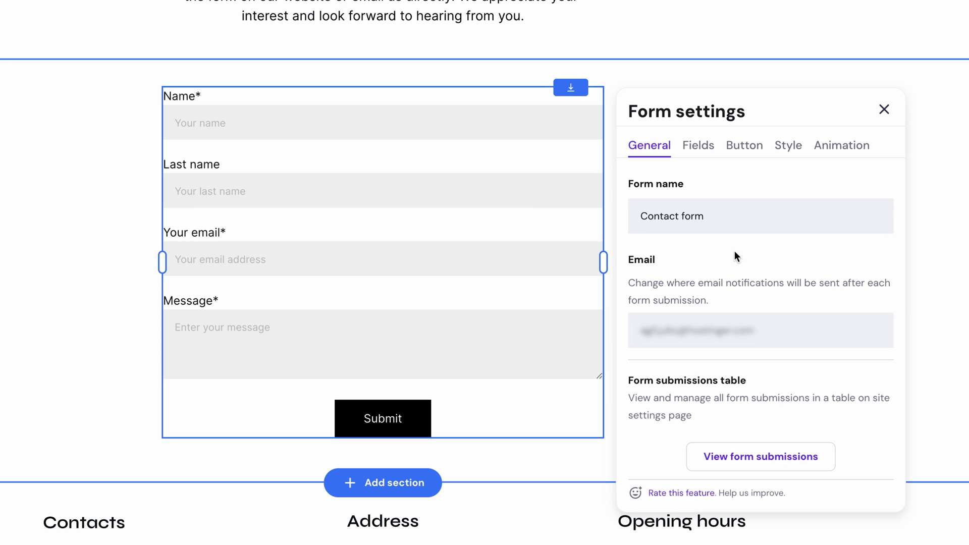
Step: Give the contact form the Slide animation and close its settings
left_click(707, 148)
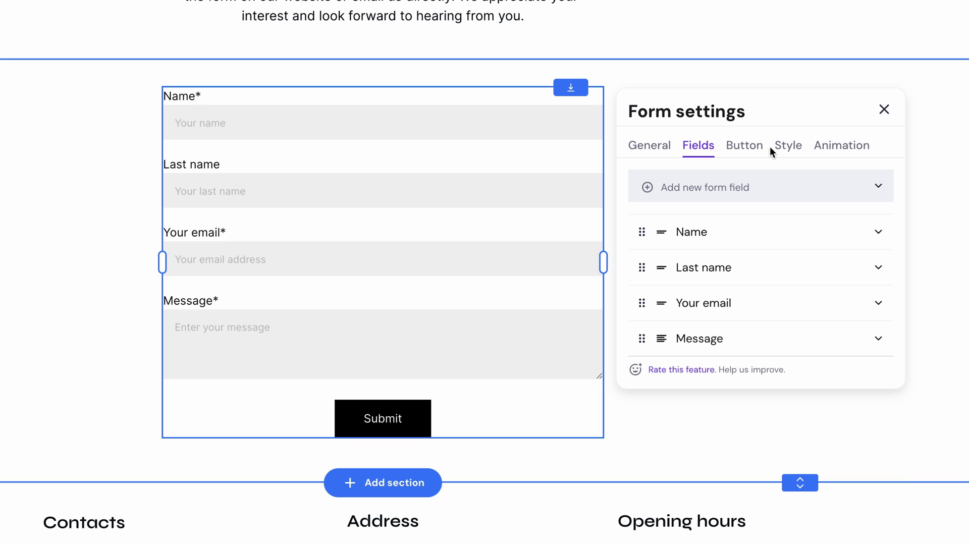
left_click(790, 149)
left_click(840, 152)
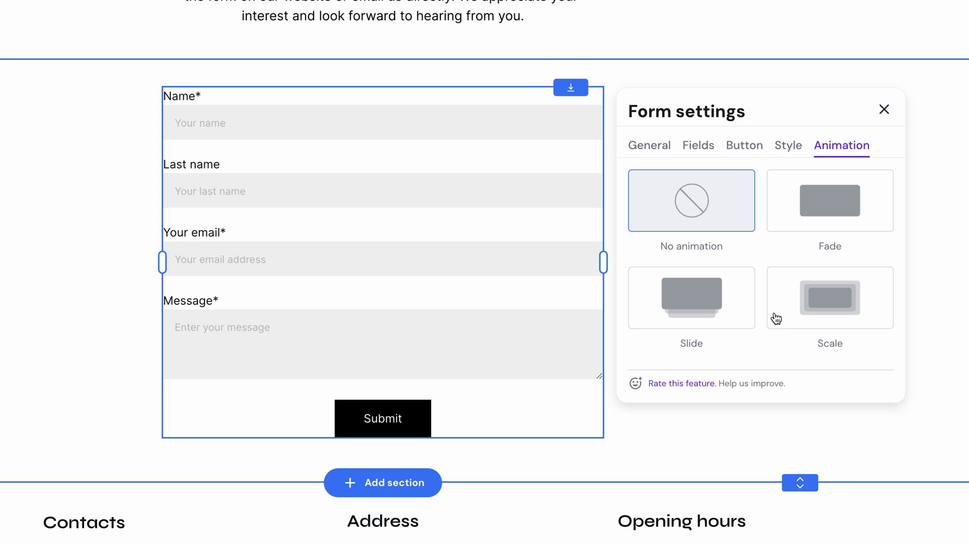
left_click(728, 300)
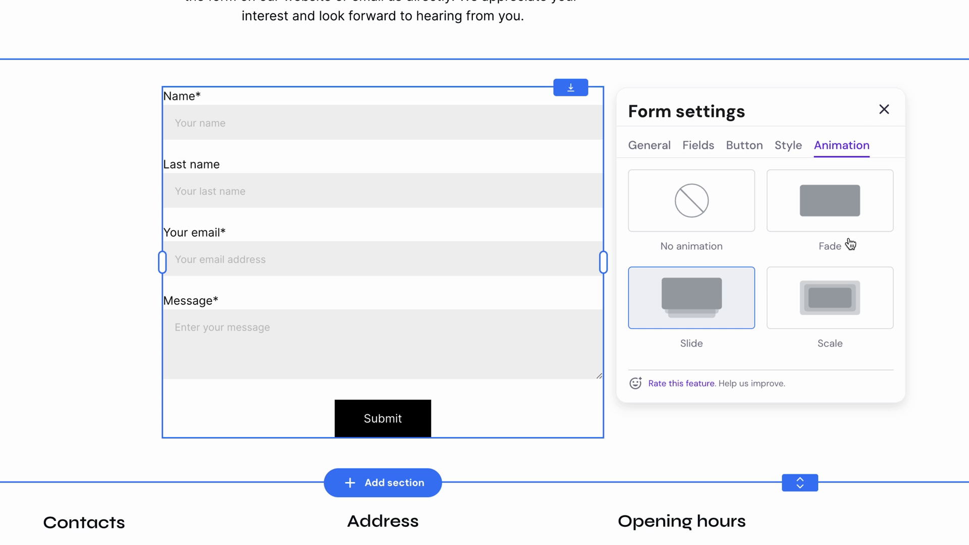
left_click(883, 109)
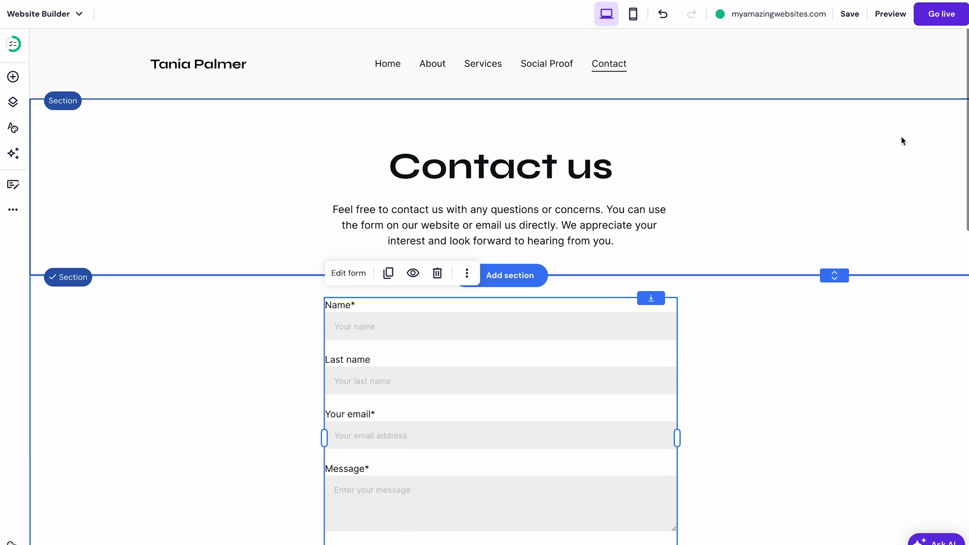
Step: Choose Slide as the site-wide animation in Website styles
left_click(17, 130)
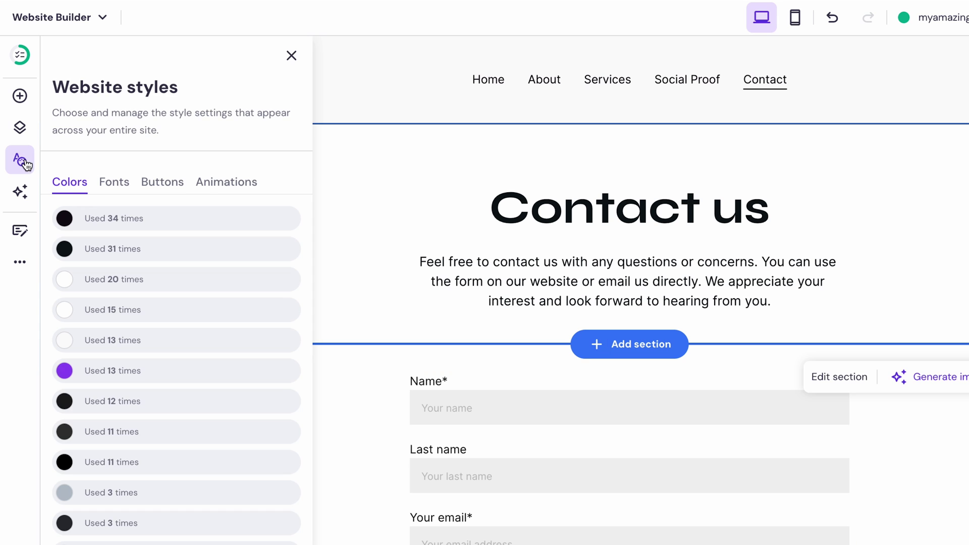
left_click(225, 184)
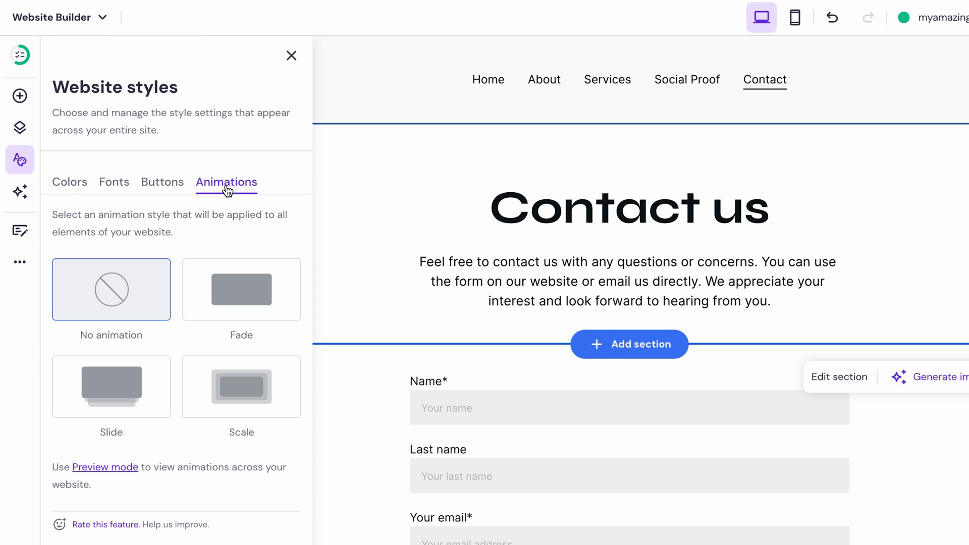
left_click(120, 403)
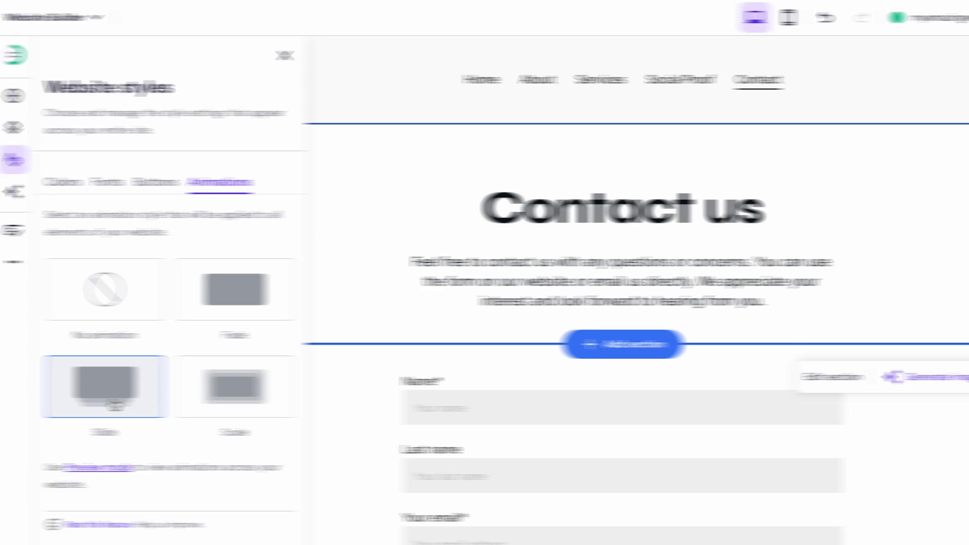
Step: Preview the site and scroll down through the Contact page on desktop
left_click(862, 20)
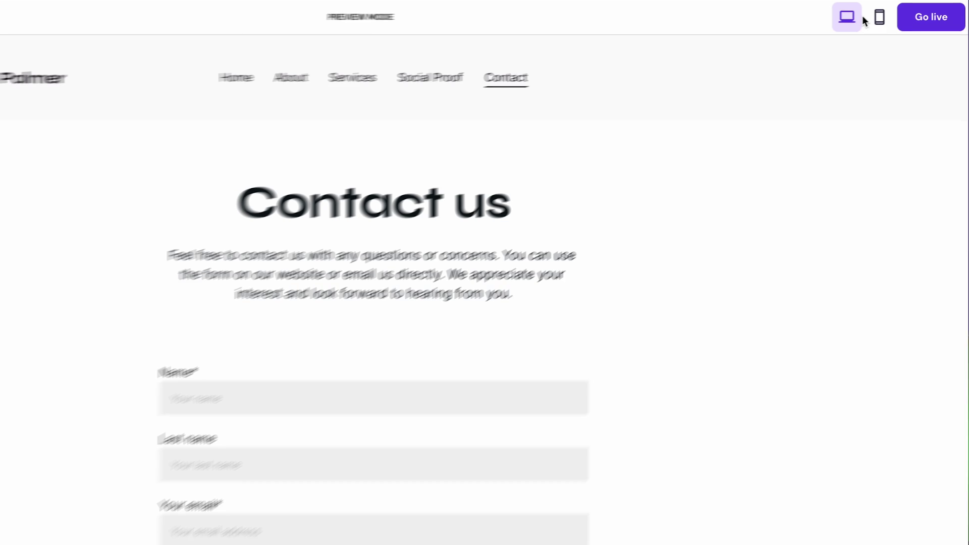
scroll(823, 304, "down", 2)
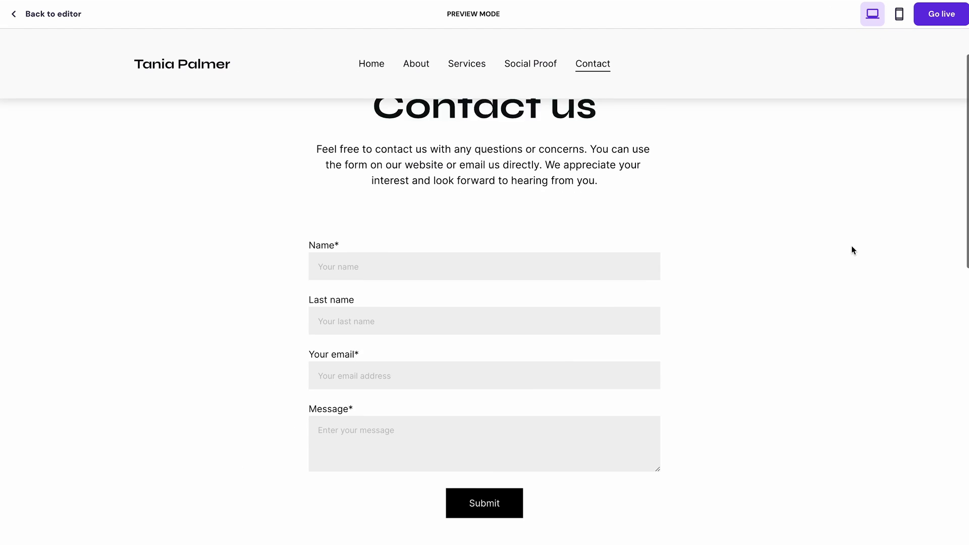
scroll(852, 246, "down", 8)
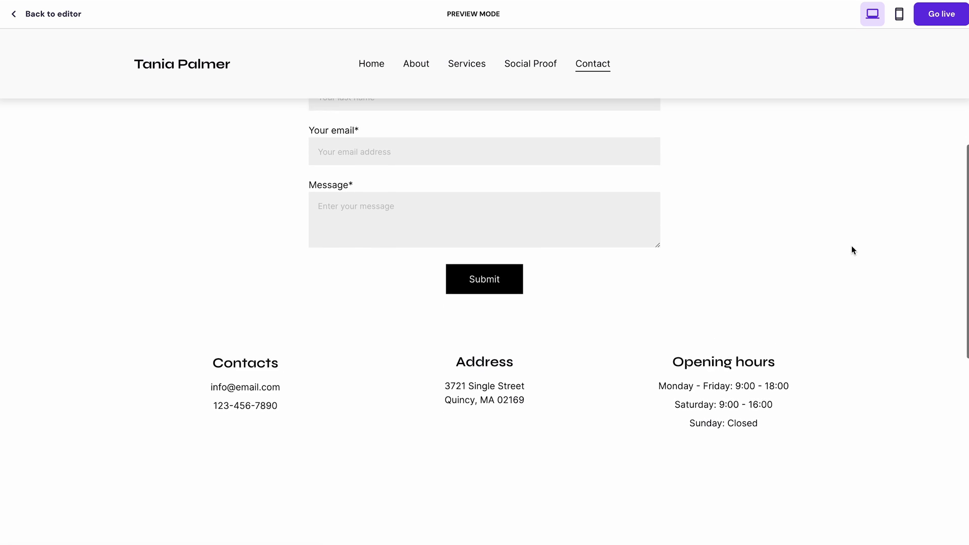
scroll(851, 250, "down", 4)
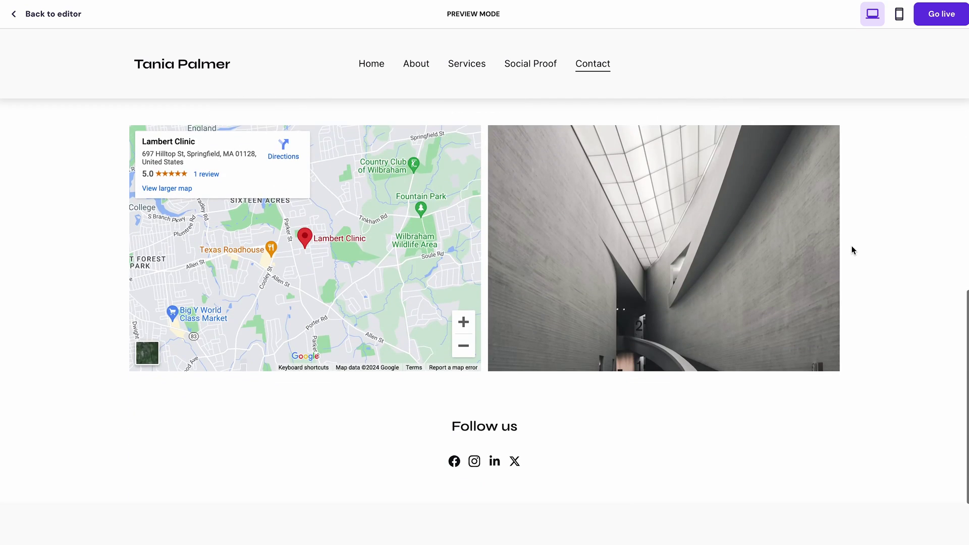
scroll(852, 246, "down", 2)
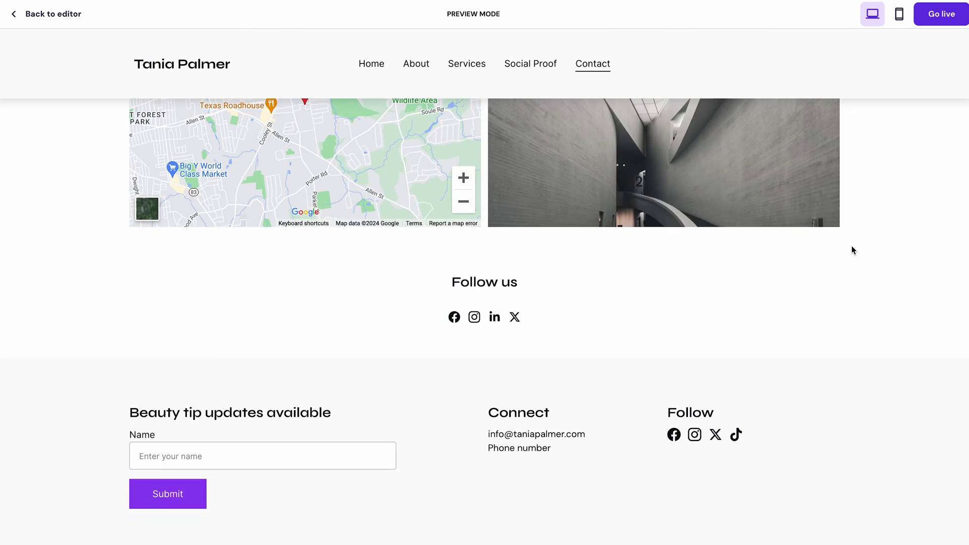
Step: Switch the preview to mobile and scroll through the Contact page
left_click(898, 14)
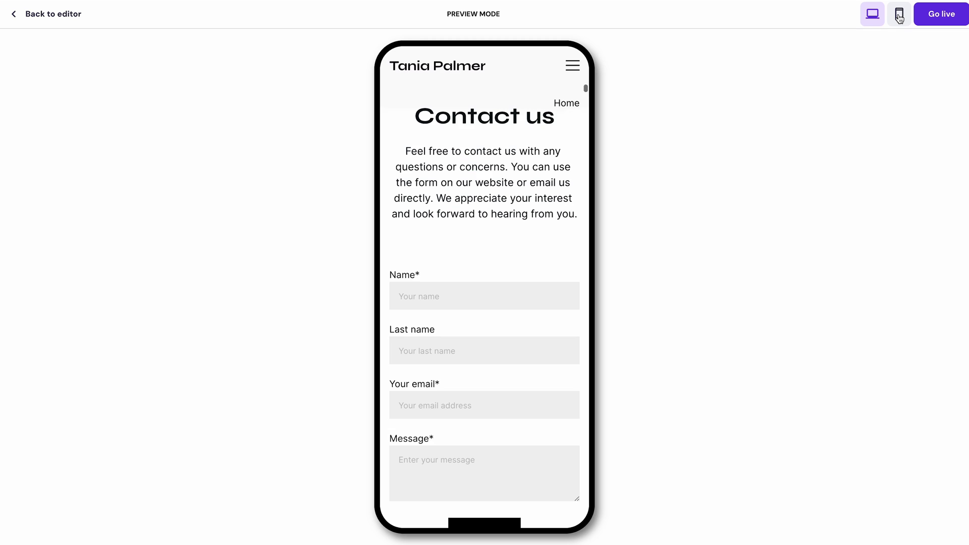
scroll(565, 273, "down", 6)
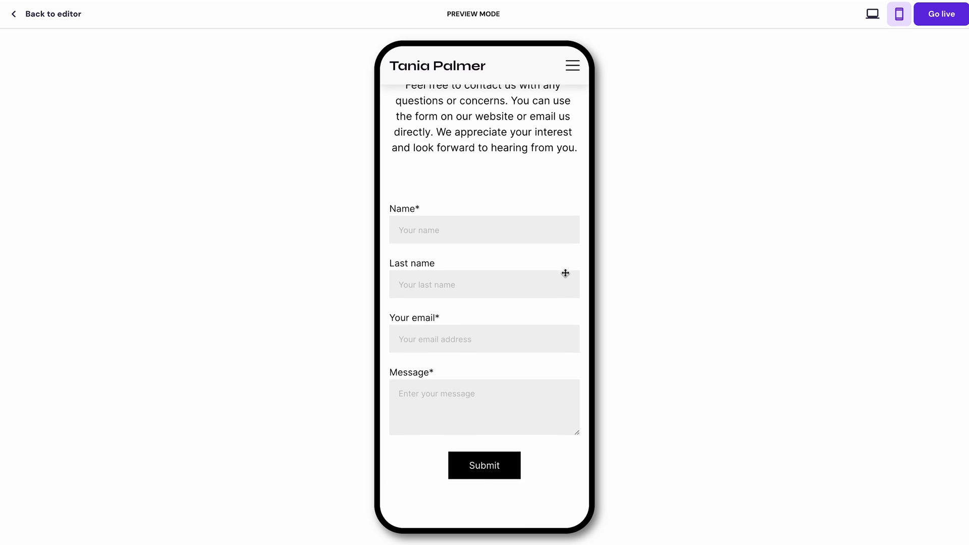
scroll(565, 273, "down", 7)
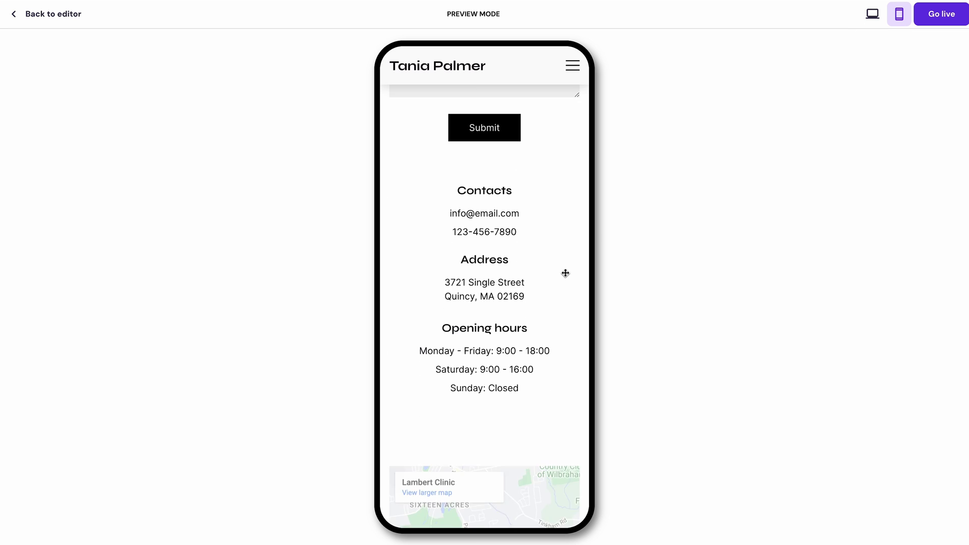
scroll(565, 273, "down", 2)
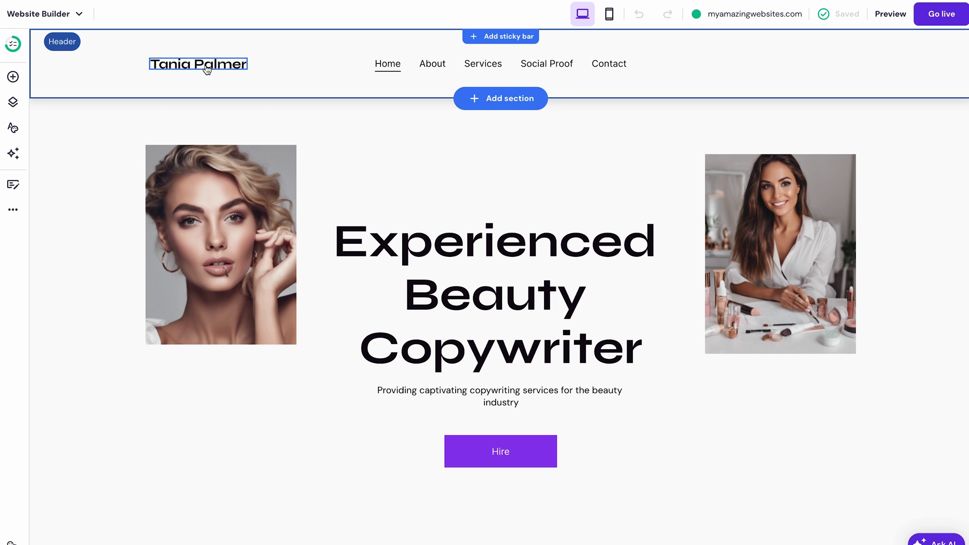
Step: Review the header's Logo and Style settings, then open the Services page
left_click(207, 66)
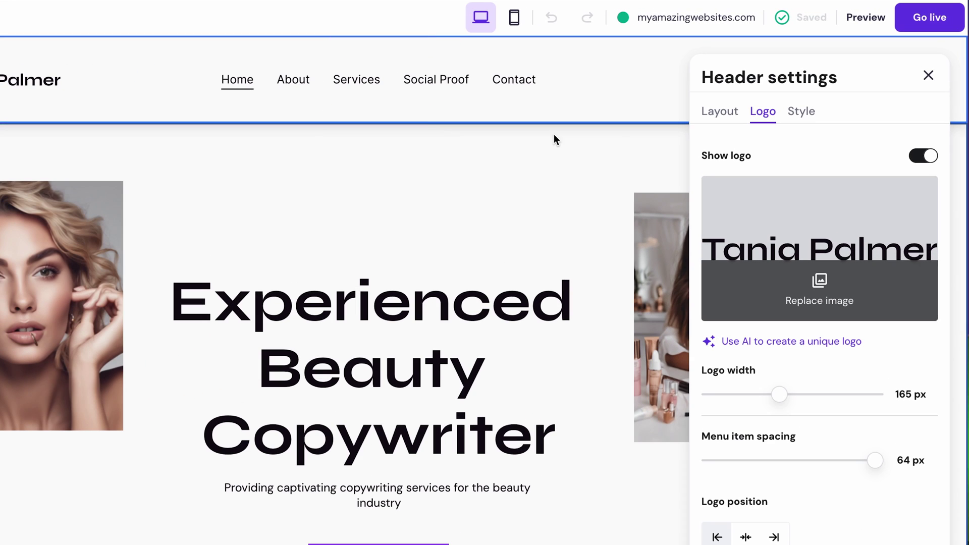
left_click(801, 111)
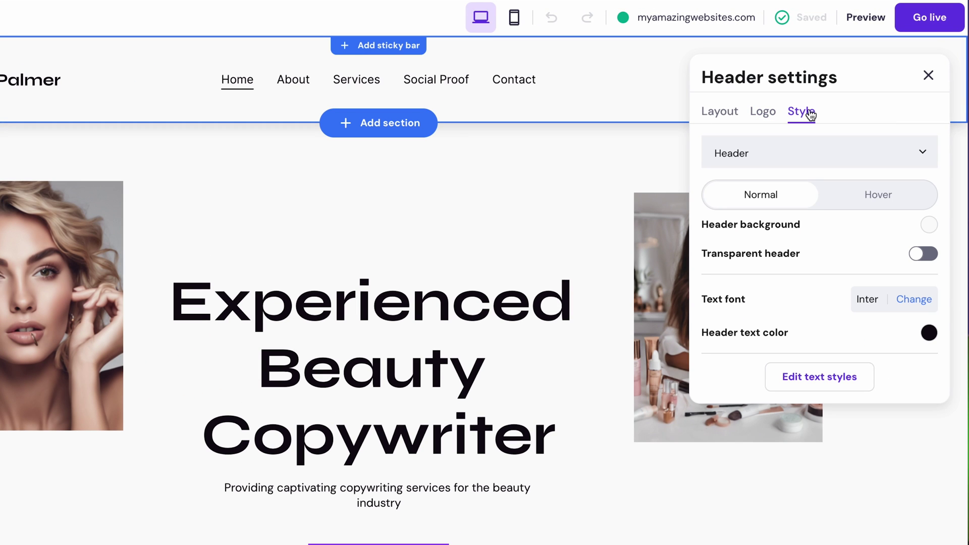
left_click(771, 122)
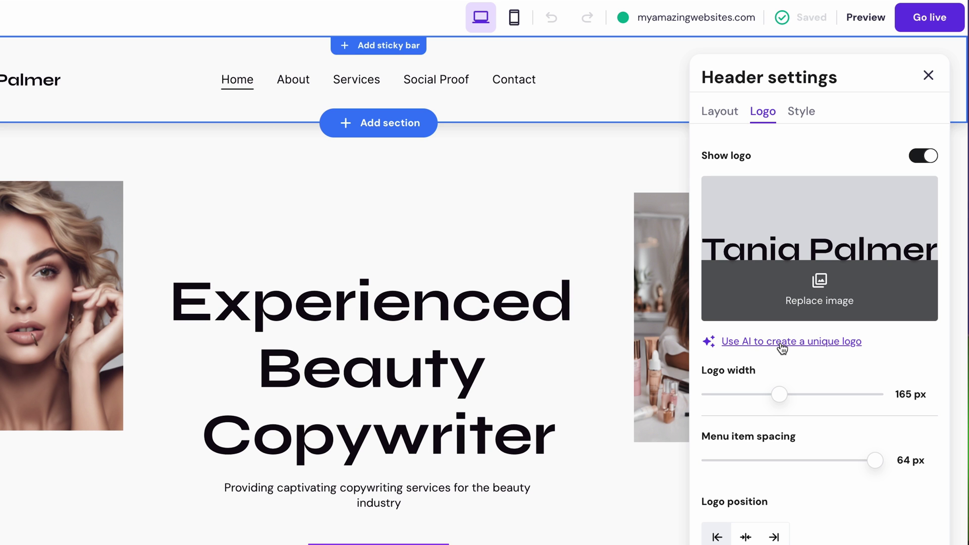
left_click(928, 75)
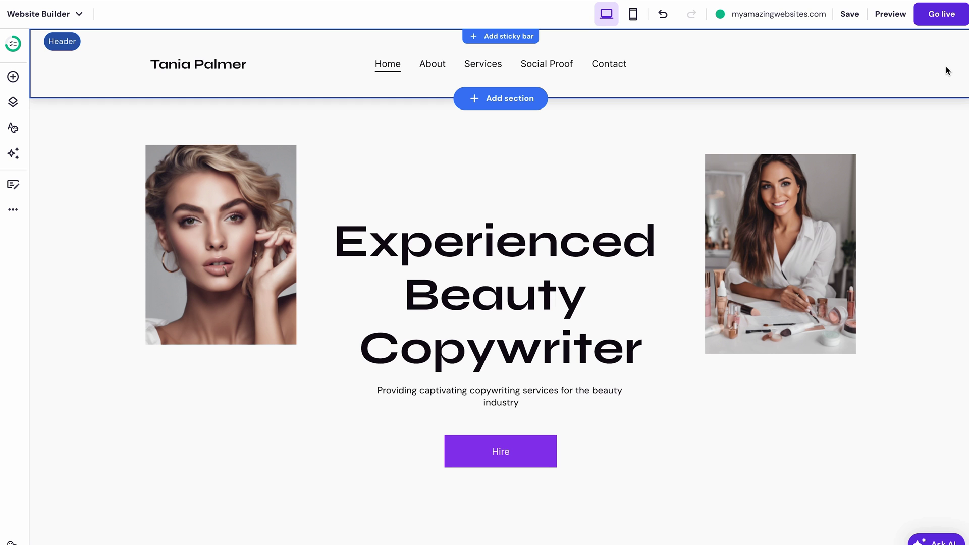
left_click(476, 64)
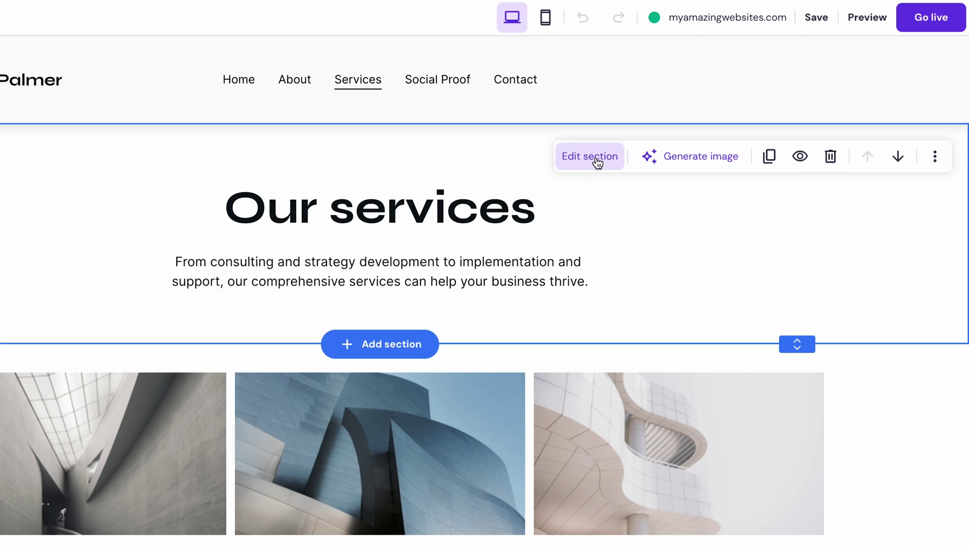
Step: Set the Our services section's anchor name to our-services and bring up the Pages list
left_click(597, 158)
left_click(857, 203)
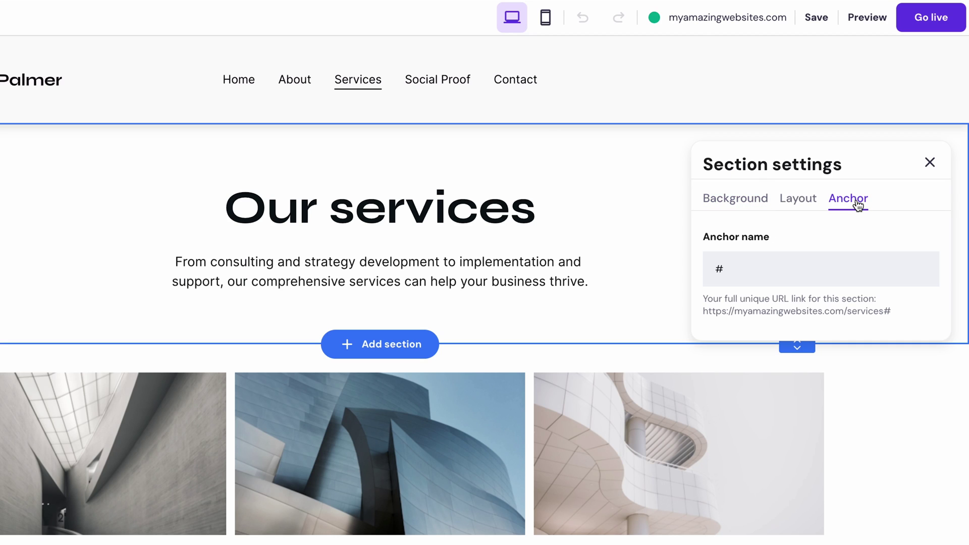
left_click(792, 266)
type("ours")
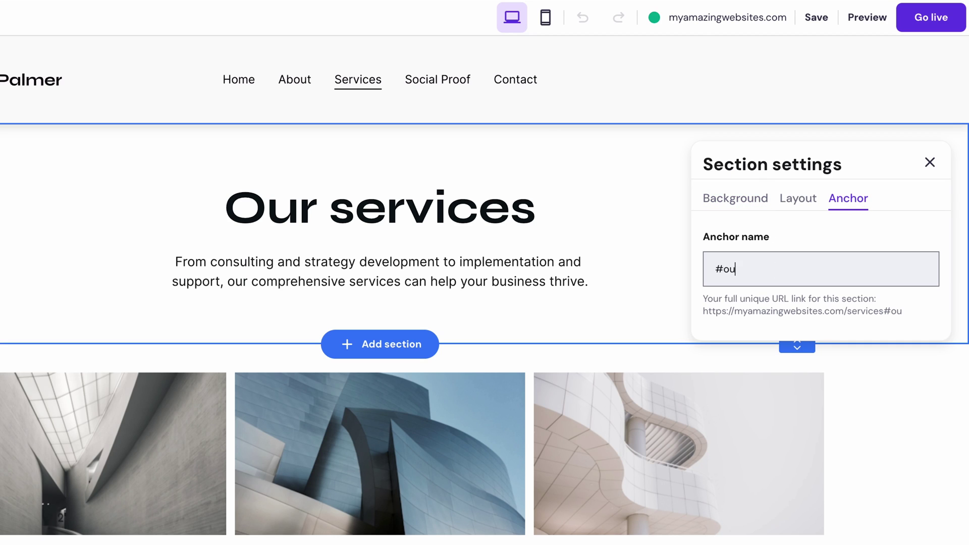
type("-services")
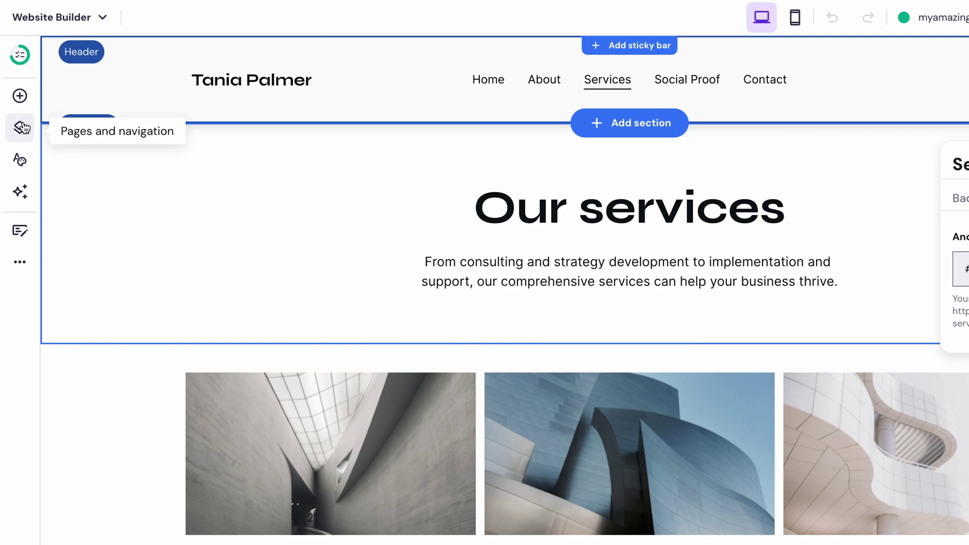
left_click(21, 127)
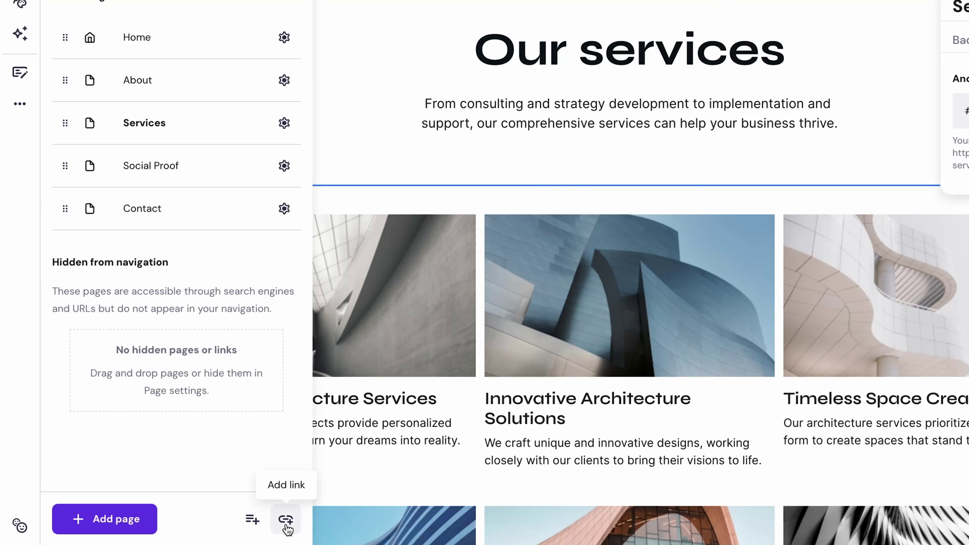
Step: Add an 'Our Services' link targeting the our-services section, opening in a new tab
left_click(286, 522)
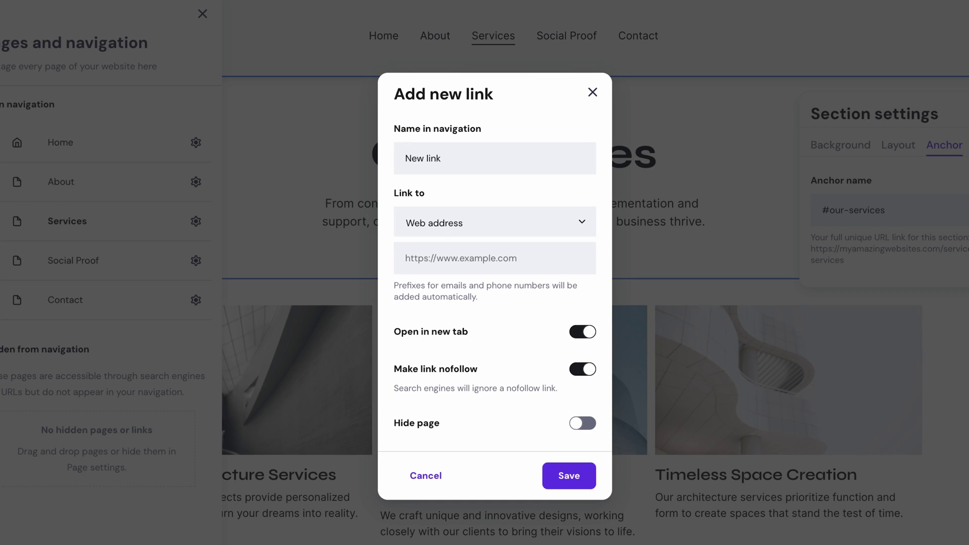
left_click(476, 160)
key("ctrl+a")
type("Our Services")
left_click(480, 219)
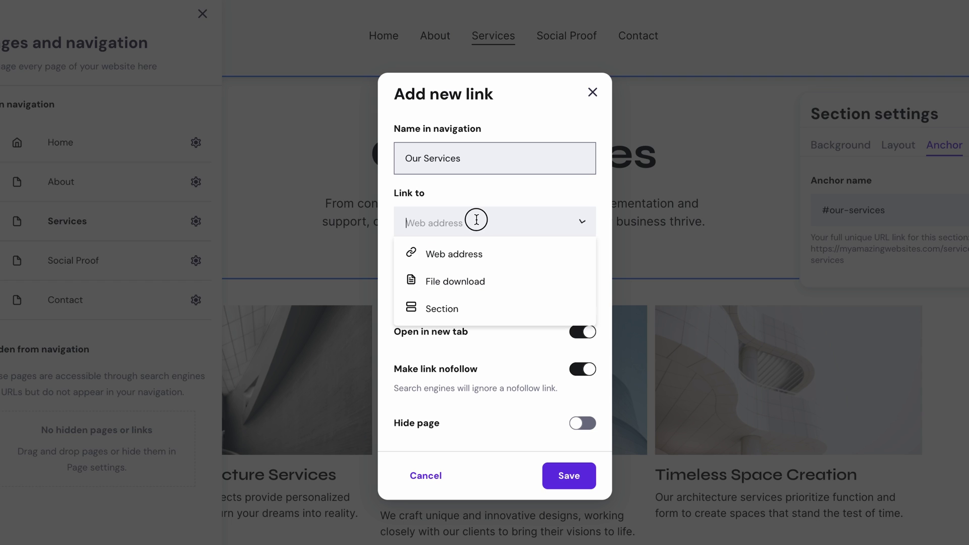
left_click(457, 306)
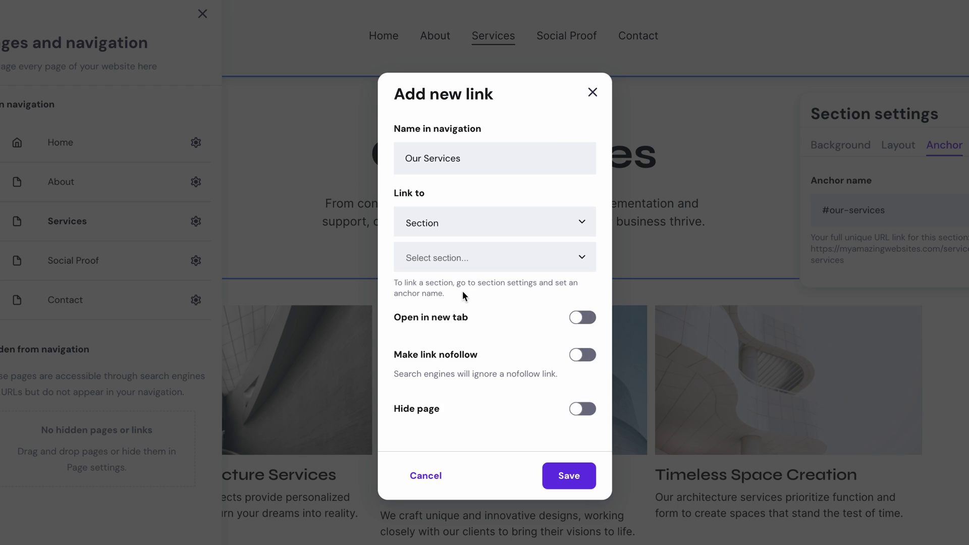
left_click(475, 258)
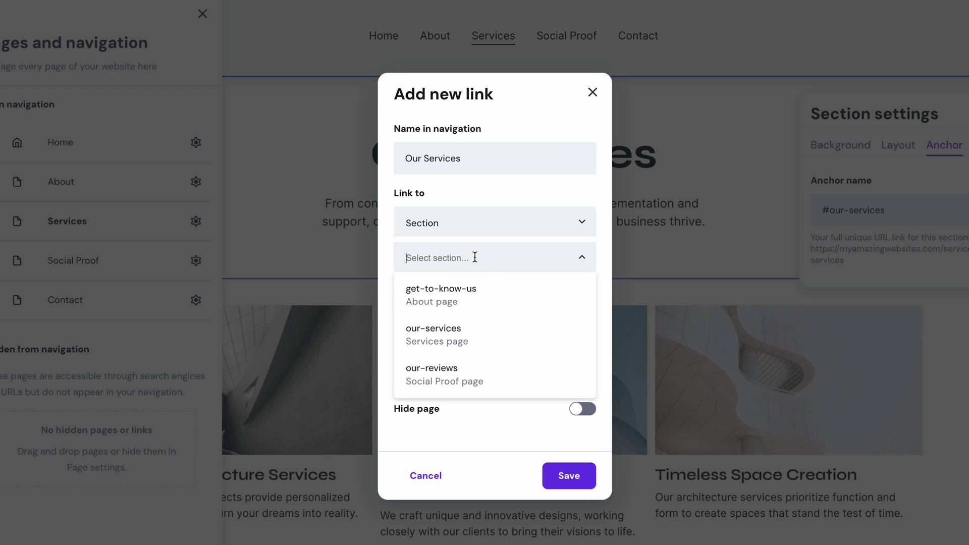
left_click(458, 333)
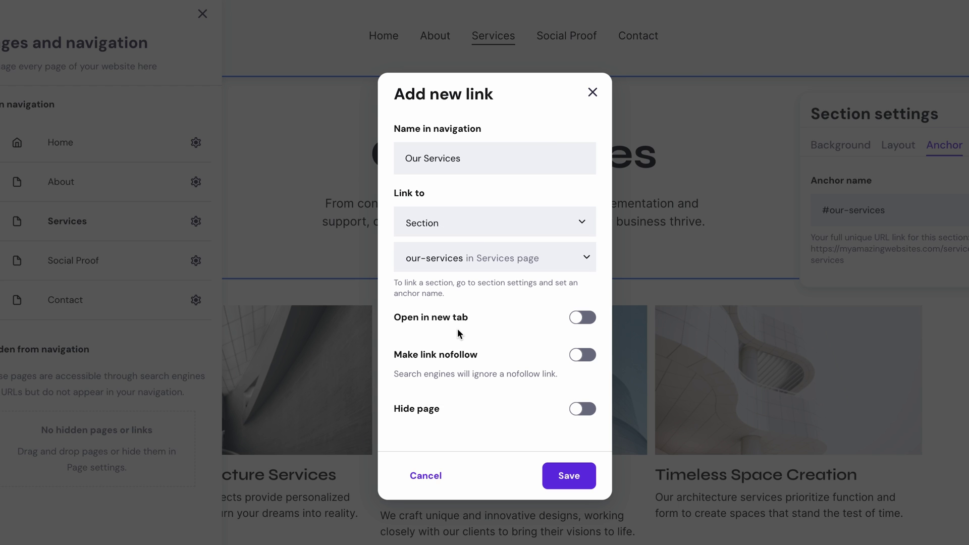
left_click(585, 317)
left_click(567, 479)
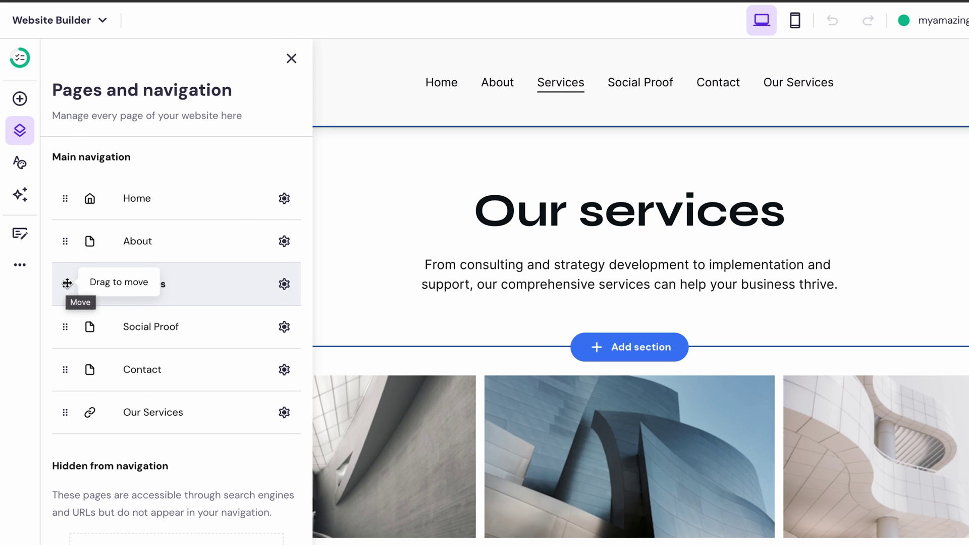
Step: Nest Our Services under Services in the navigation, check the dropdown, and save with Ctrl+S
left_click_drag(66, 410, 97, 306)
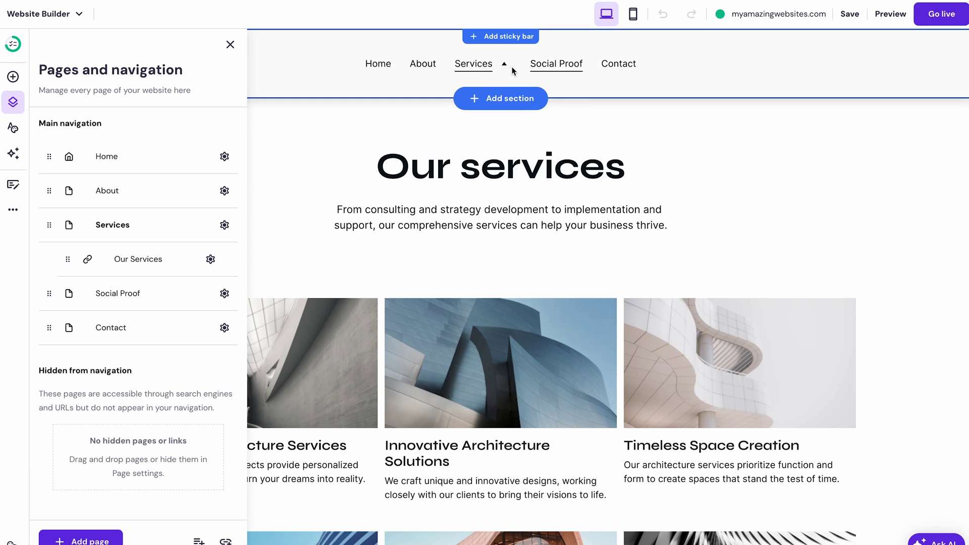
left_click(475, 67)
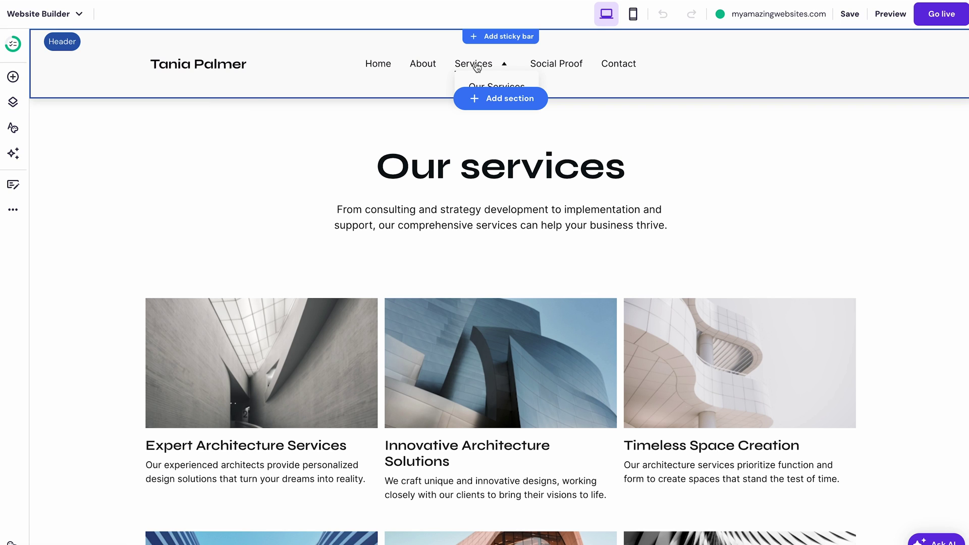
left_click(320, 216)
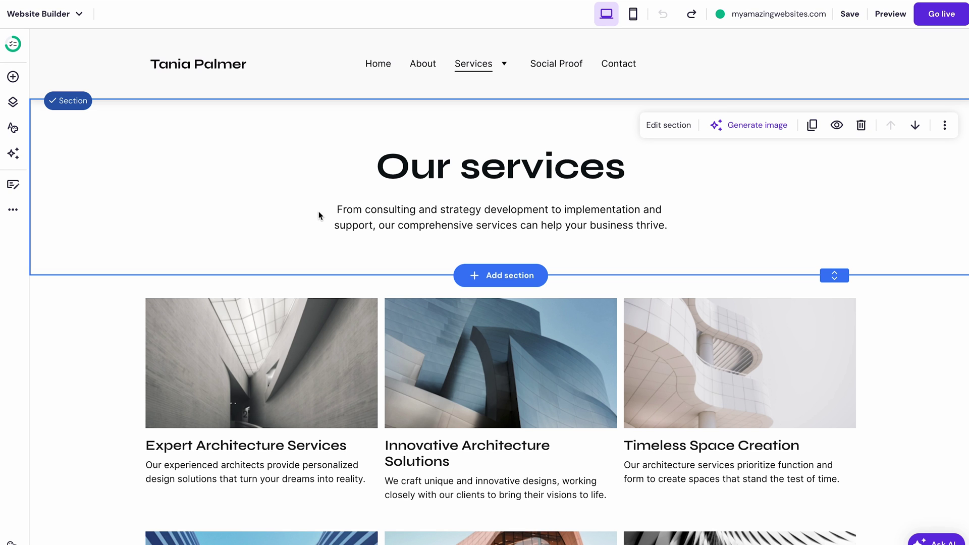
key("ctrl+s")
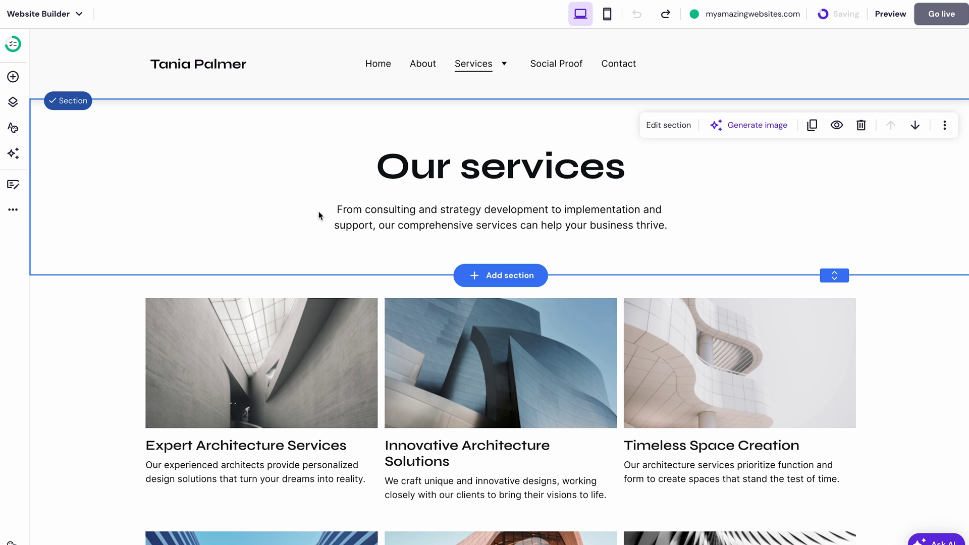
Step: Scroll to the footer and duplicate its Phone number text
scroll(318, 216, "down", 8)
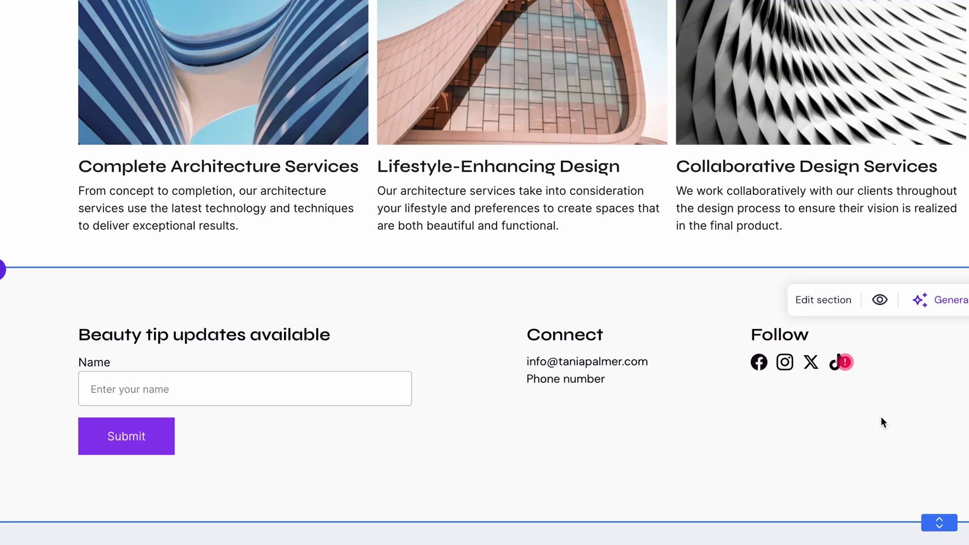
left_click(803, 364)
left_click(630, 361)
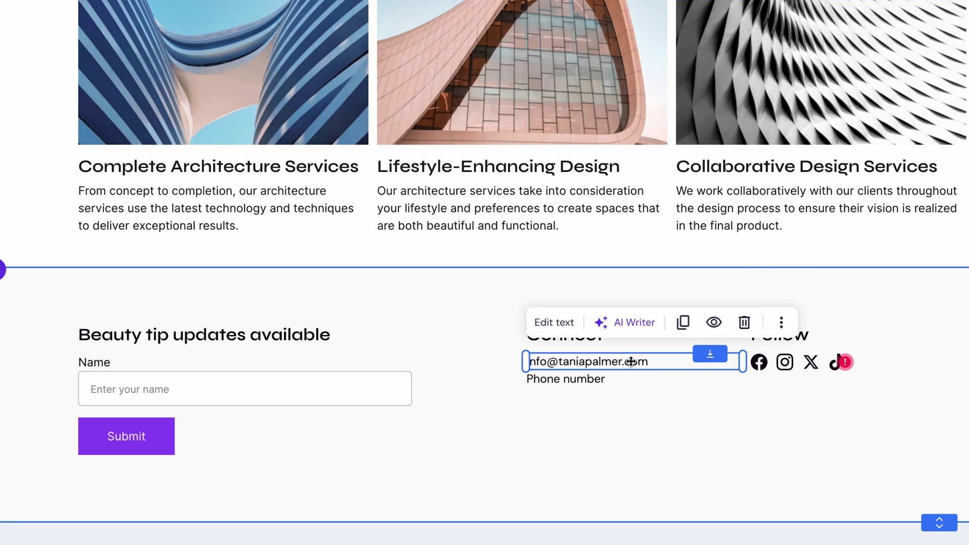
left_click(313, 389)
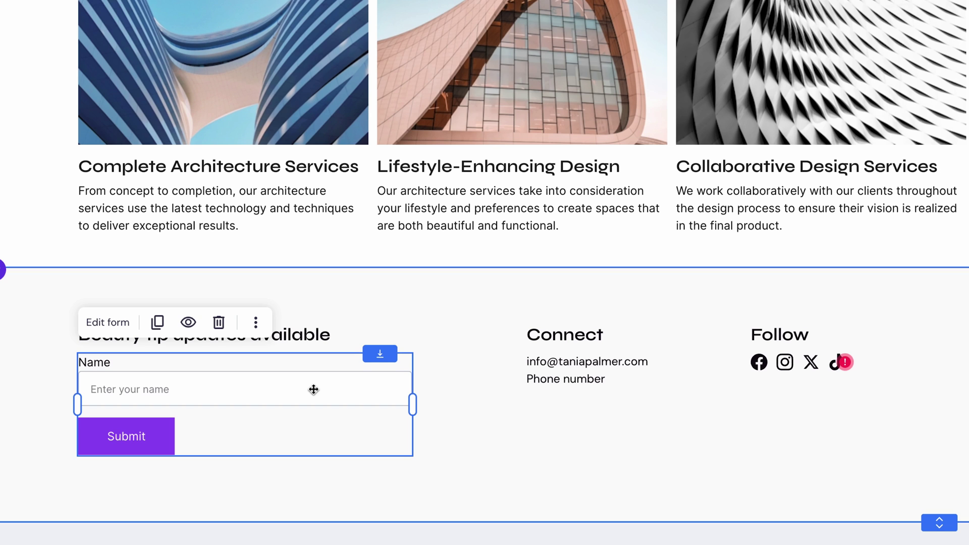
left_click(544, 379)
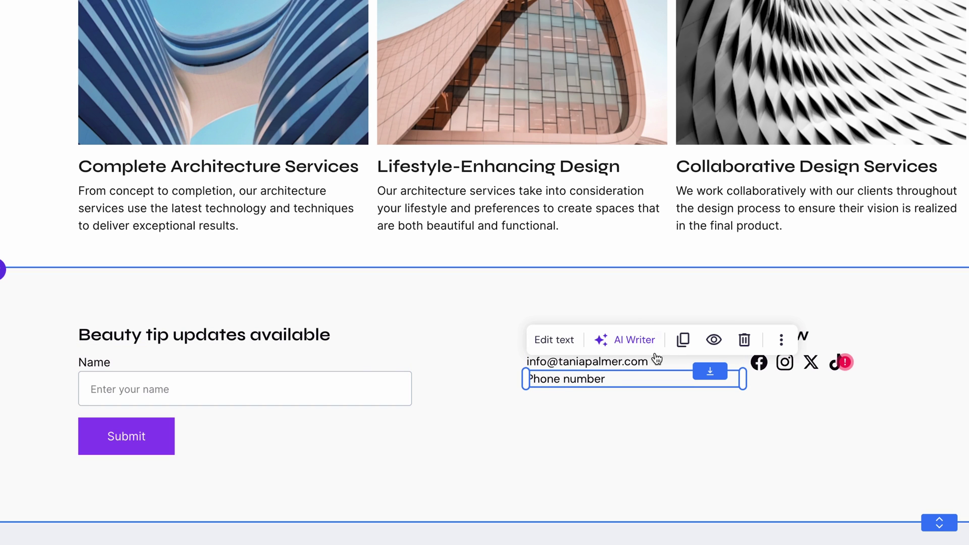
left_click(682, 339)
Step: Place the duplicated line, now © 2024, beneath the Follow social icons
left_click(606, 390)
left_click_drag(605, 390, 750, 491)
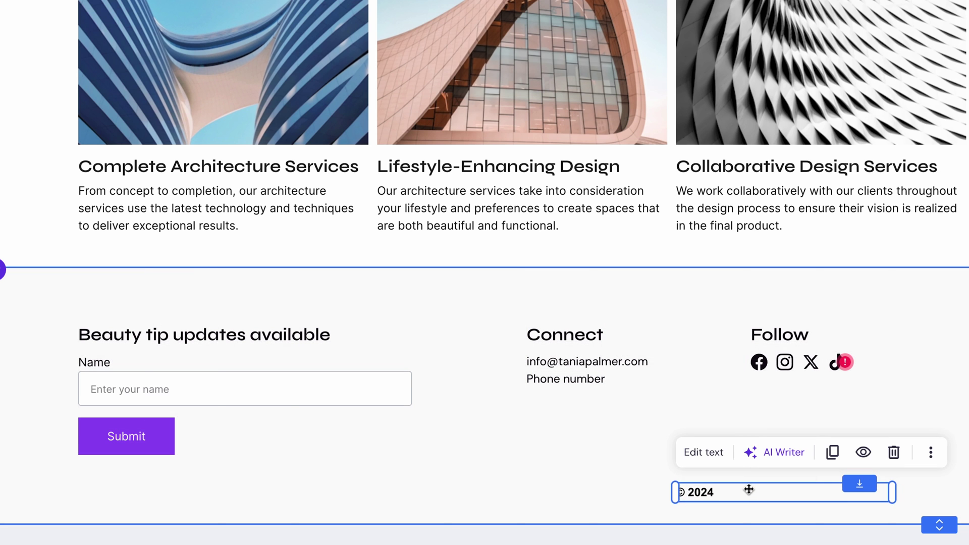
left_click_drag(750, 491, 825, 486)
left_click(856, 395)
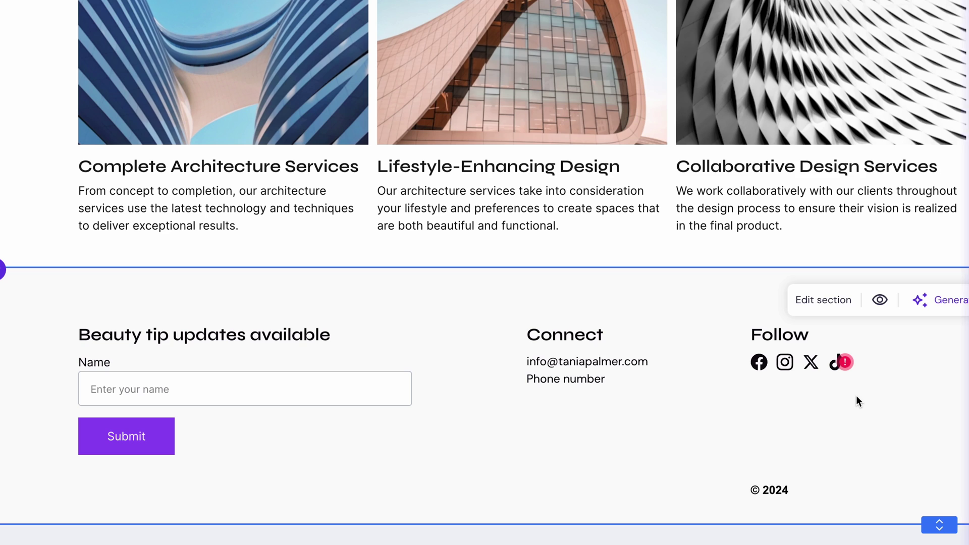